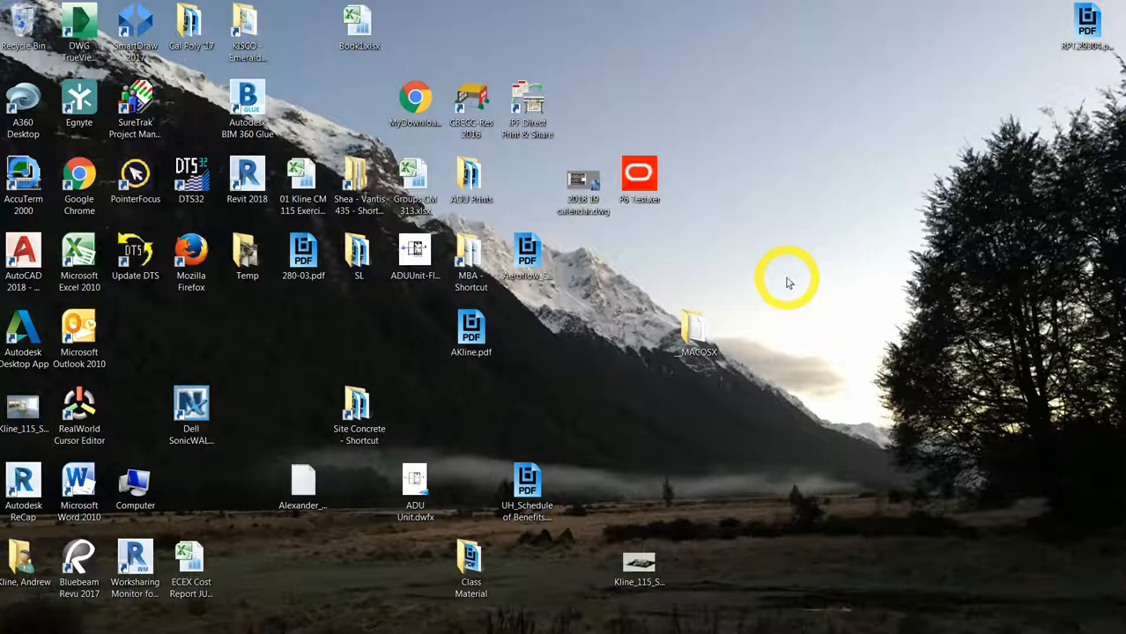
Step: Launch P6 Professional 17, log in to PMDB with the admin password, and dismiss the industry warning
left_click(17, 629)
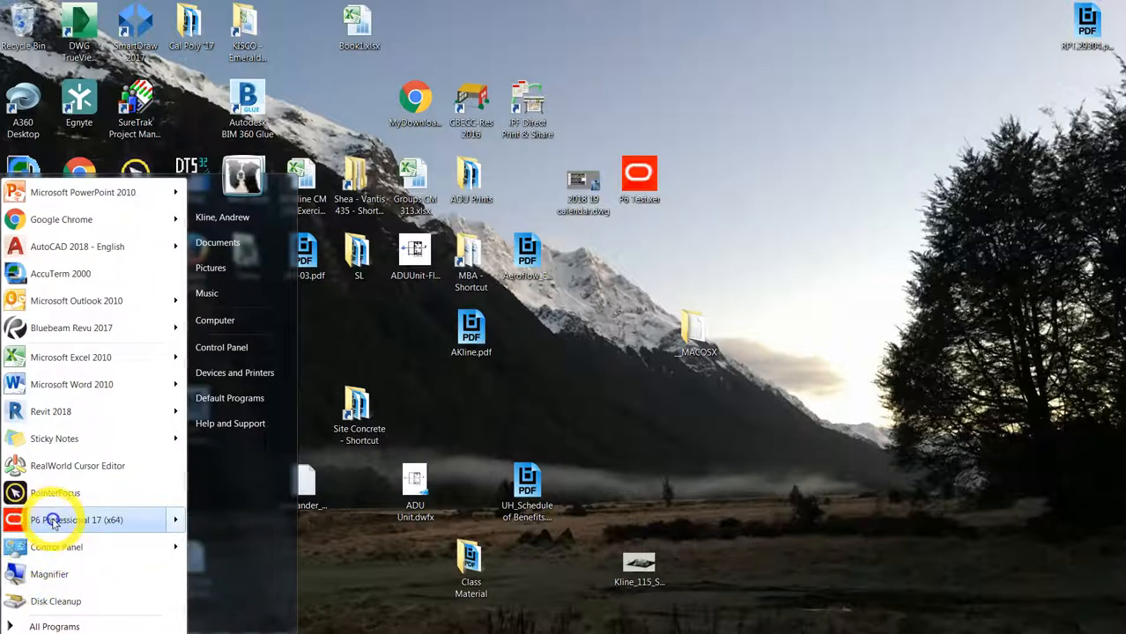
mouse_move(55, 522)
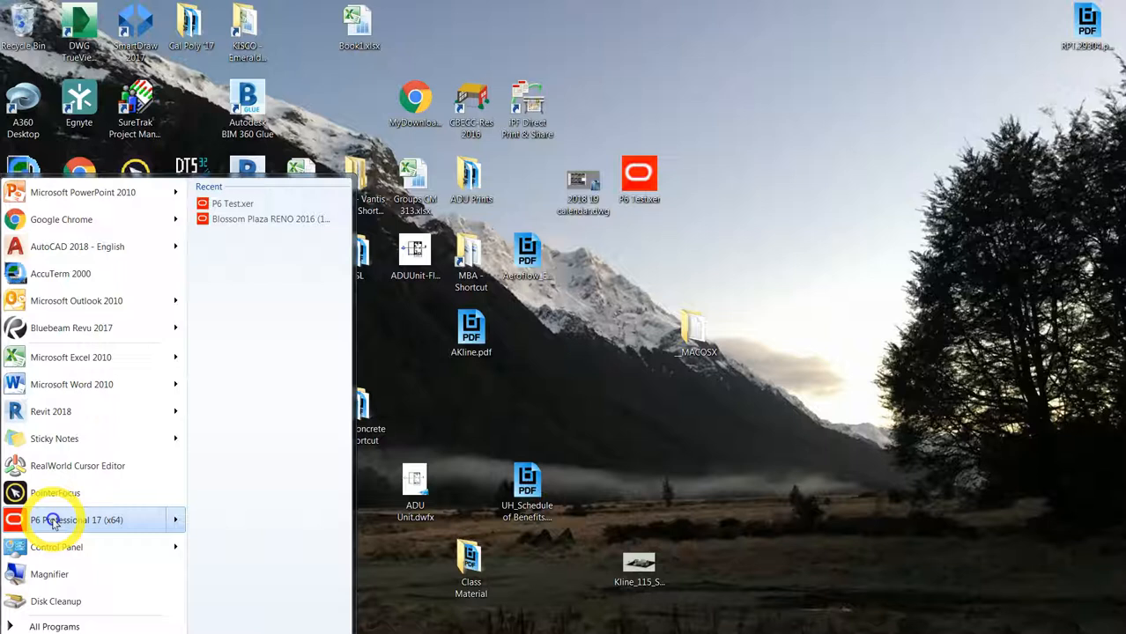
left_click(54, 521)
left_click(456, 333)
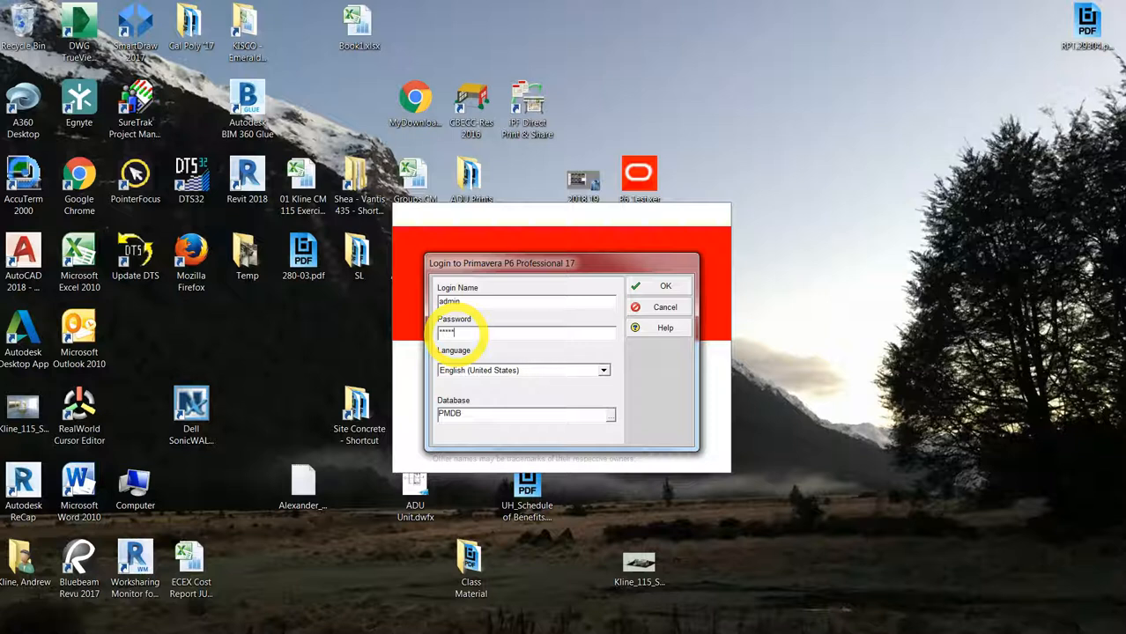
left_click(650, 287)
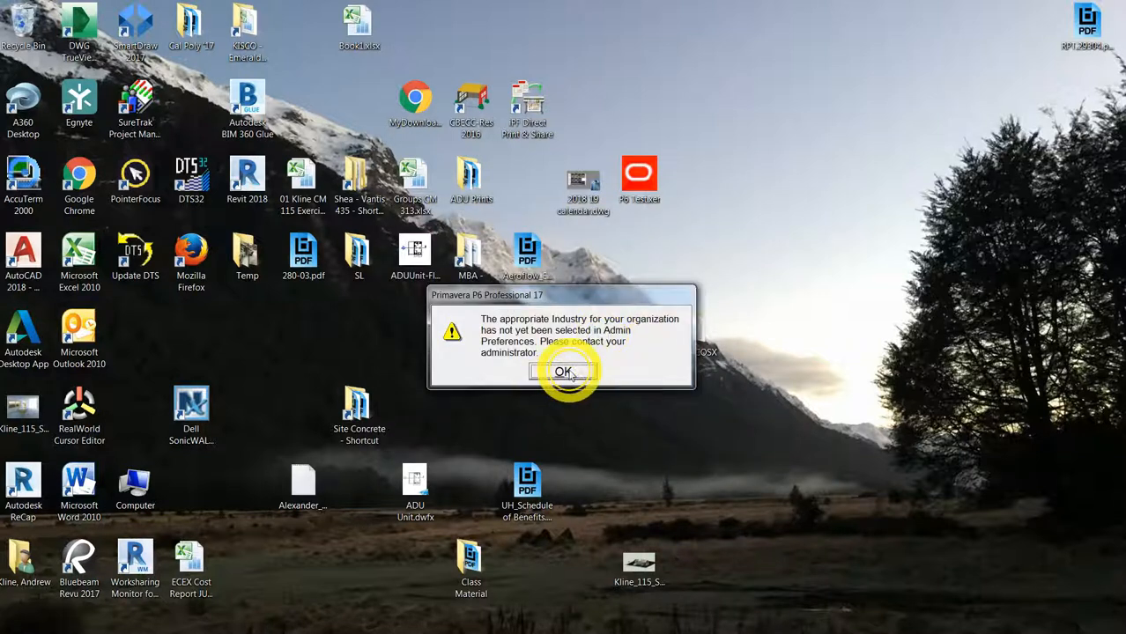
left_click(566, 373)
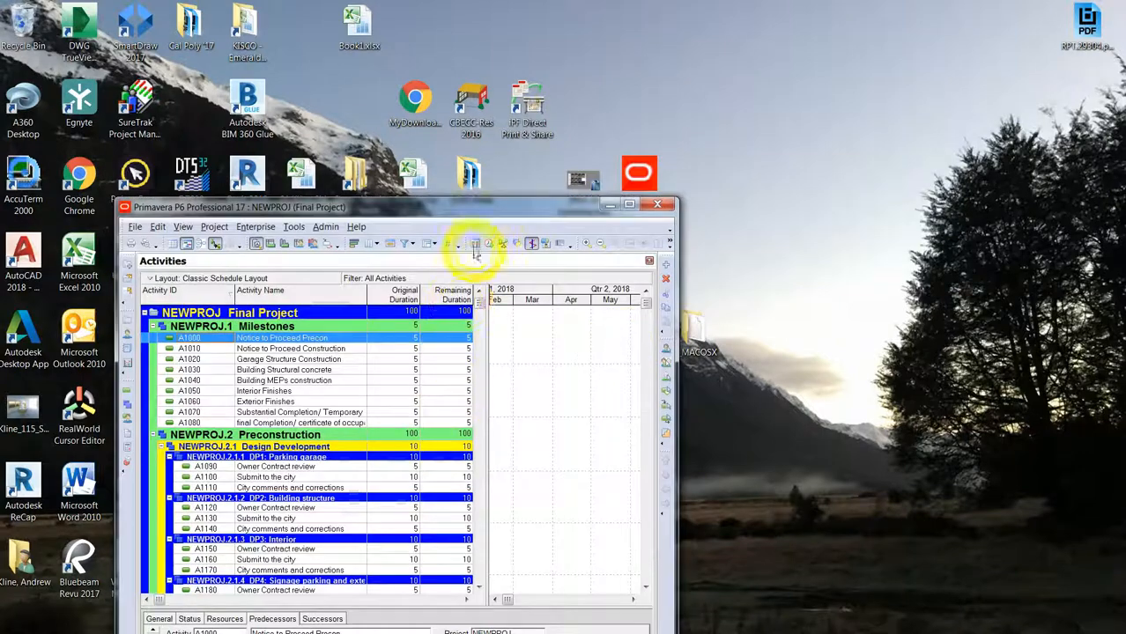
Step: Maximize the P6 window and bring up the Enterprise Projects list
left_click_drag(474, 211, 520, 82)
double_click(520, 82)
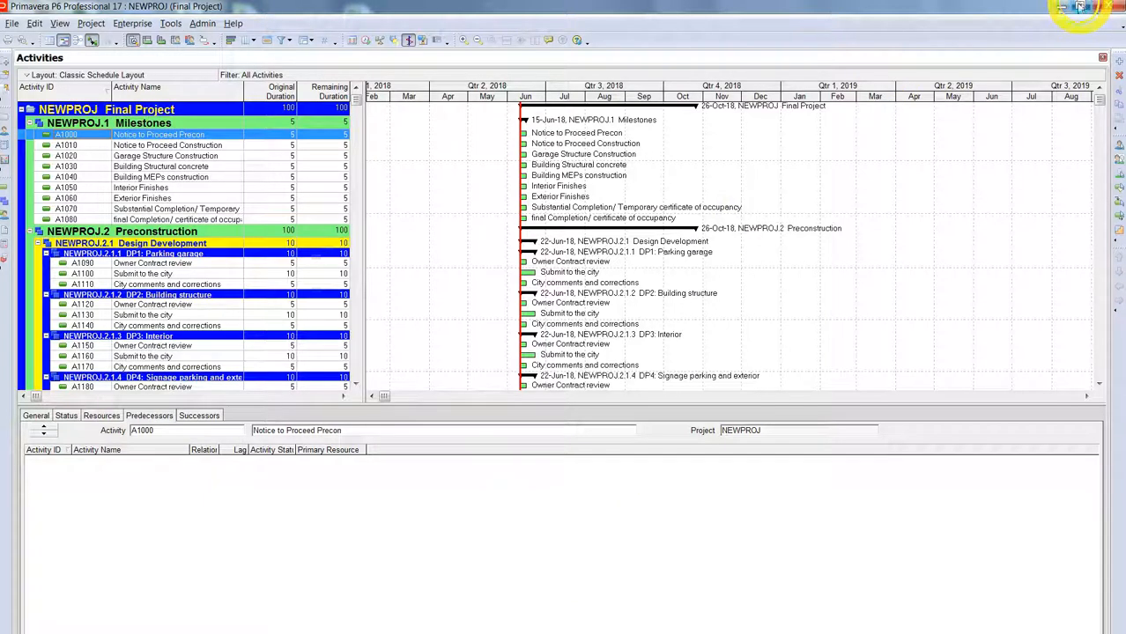
left_click(132, 40)
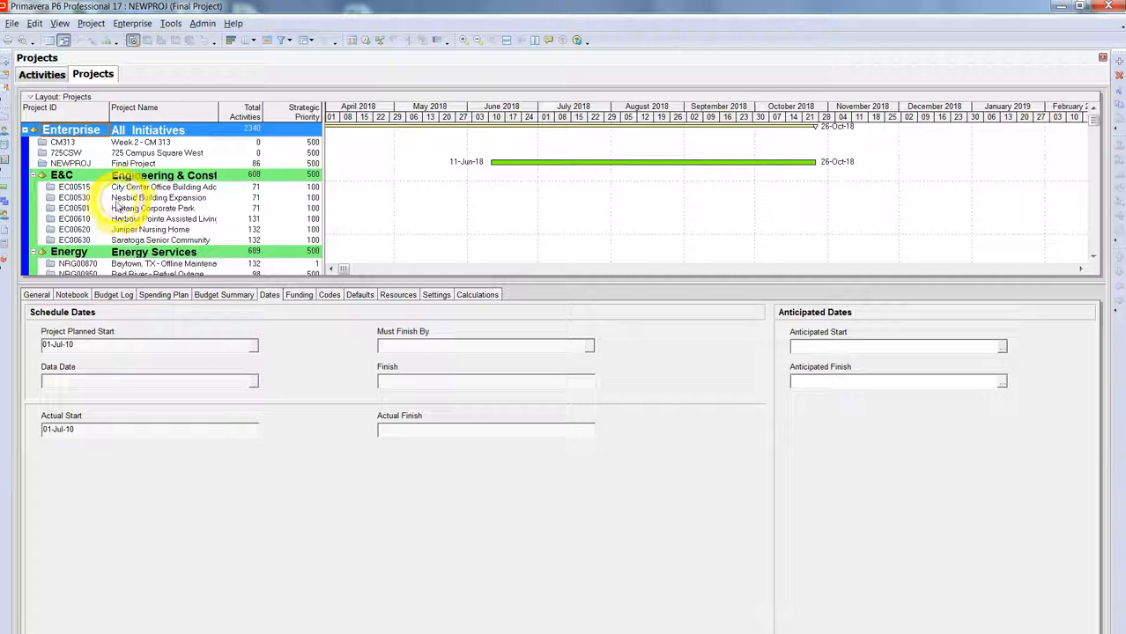
Step: Open project EC00620 Juniper Nursing Home from the Projects list
left_click(155, 199)
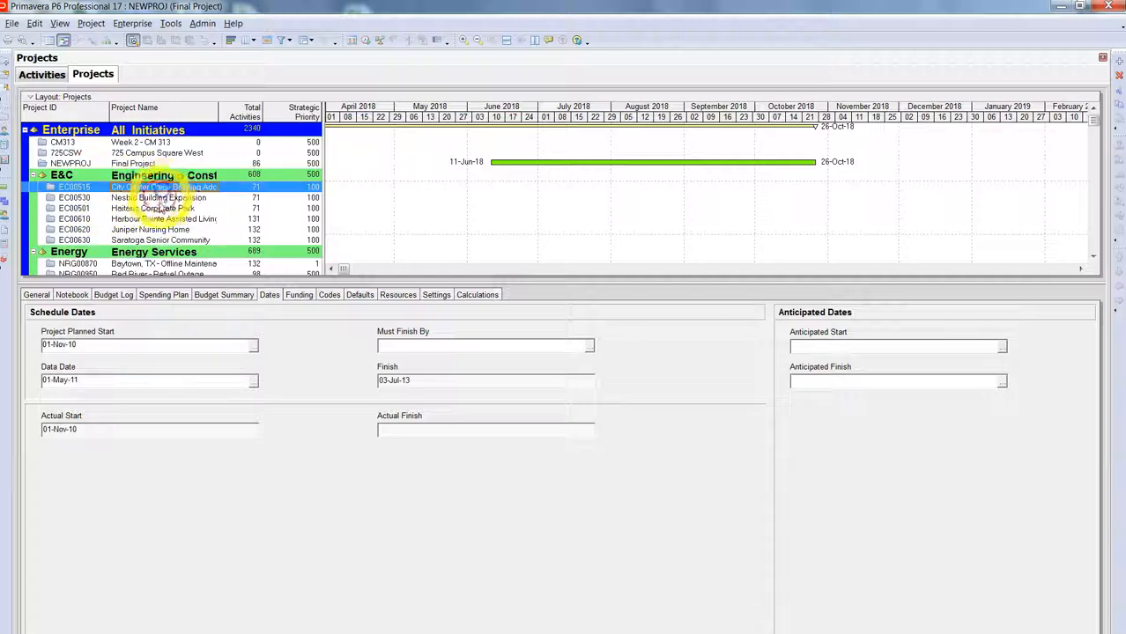
left_click(155, 218)
left_click(159, 229)
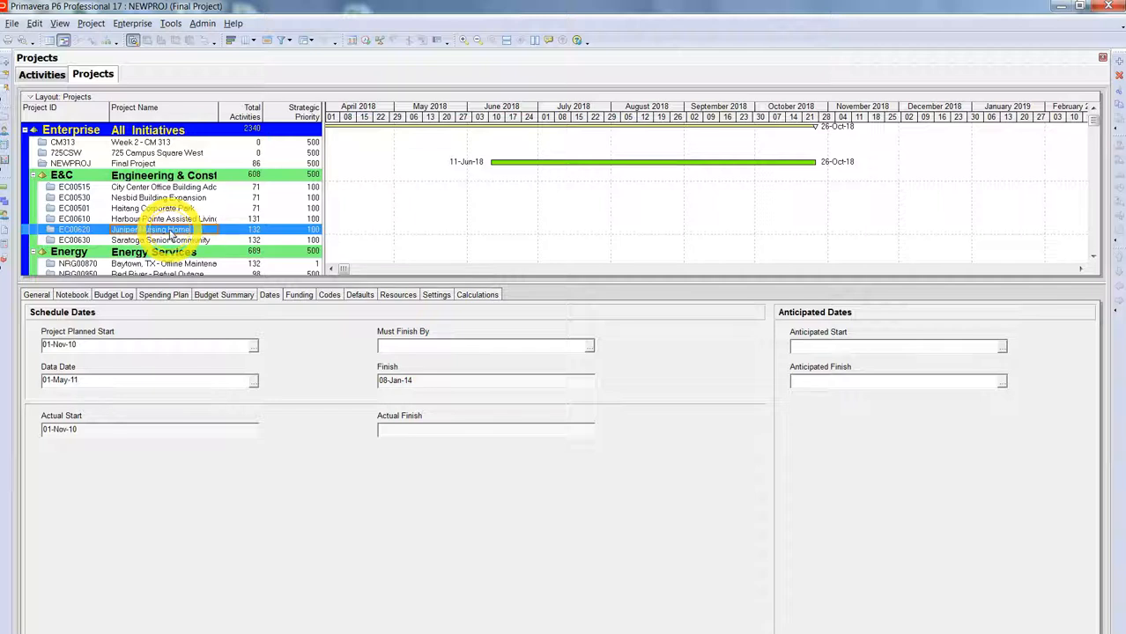
right_click(171, 235)
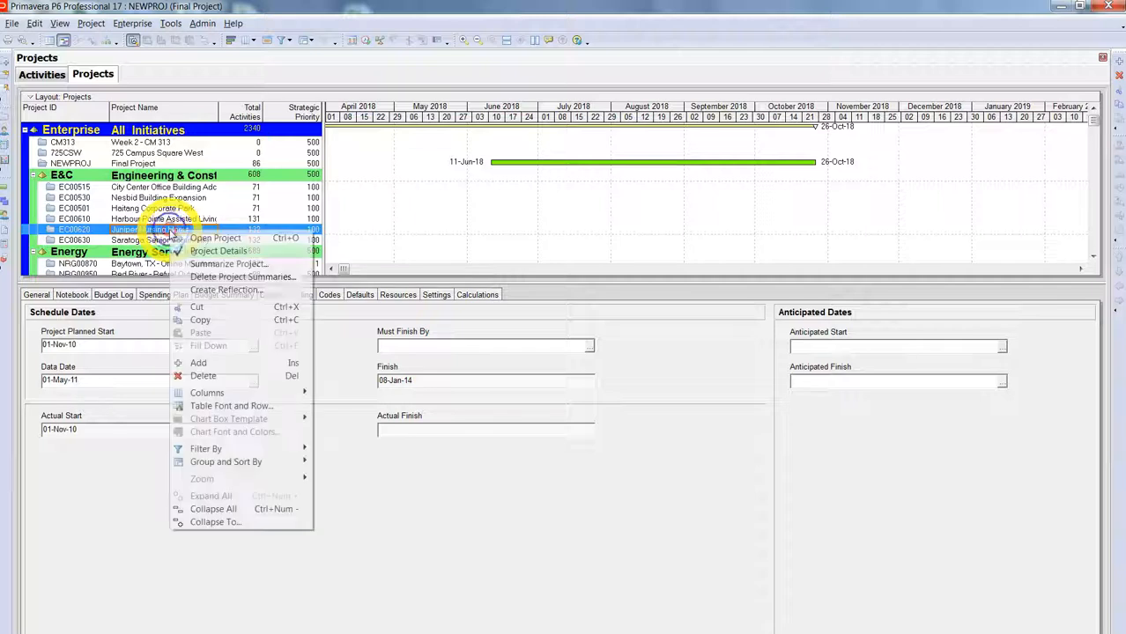
left_click(227, 238)
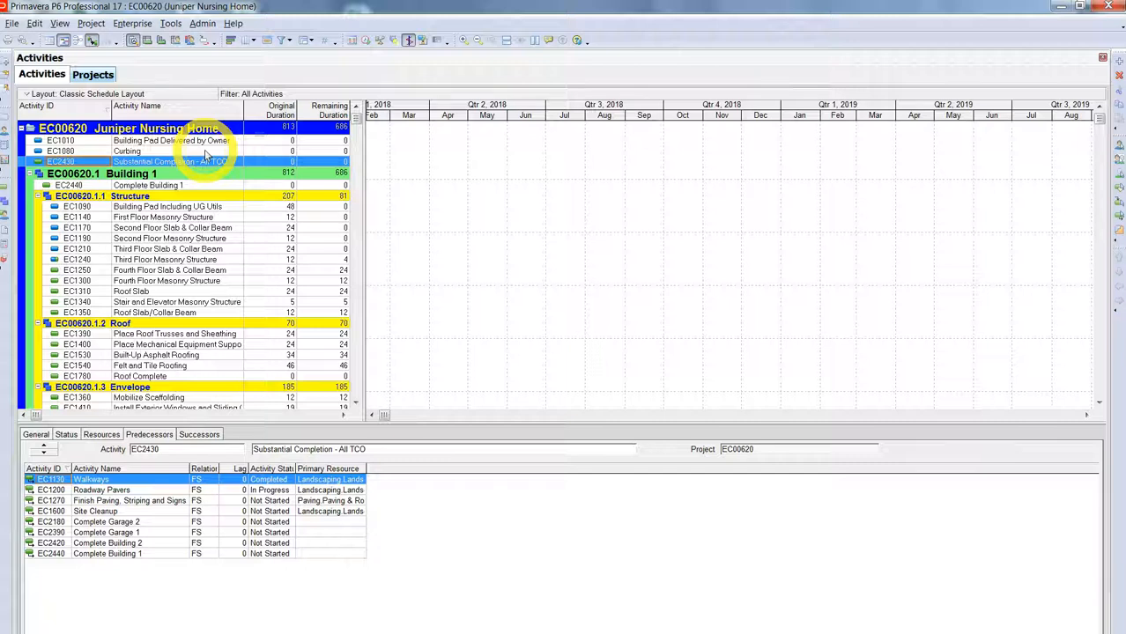
Step: Return to the Projects list, scroll through it, and start the Create a New Project wizard
left_click(95, 75)
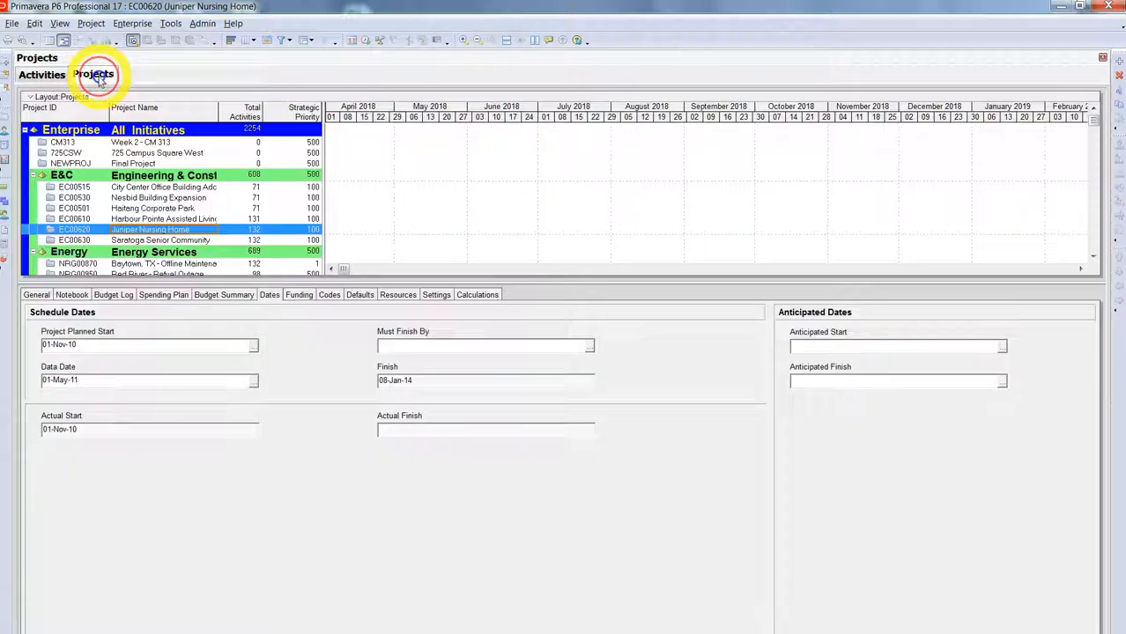
left_click(176, 185)
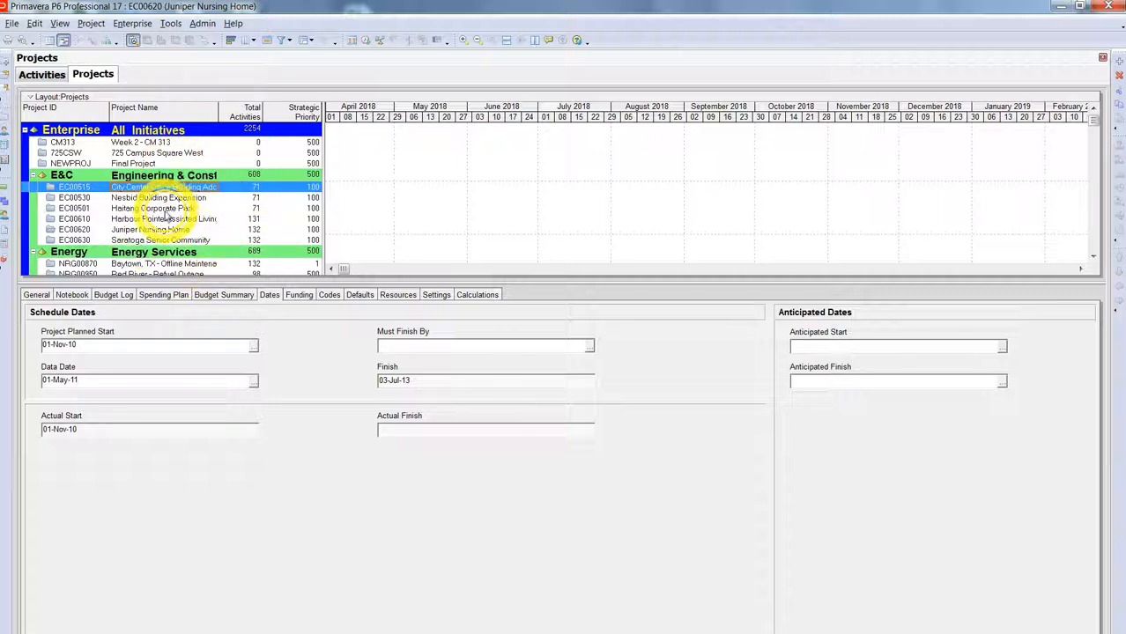
left_click(1093, 256)
left_click(1095, 257)
left_click(1095, 257)
left_click(1095, 257)
left_click(1094, 257)
left_click(1095, 258)
left_click_drag(1095, 150, 1093, 114)
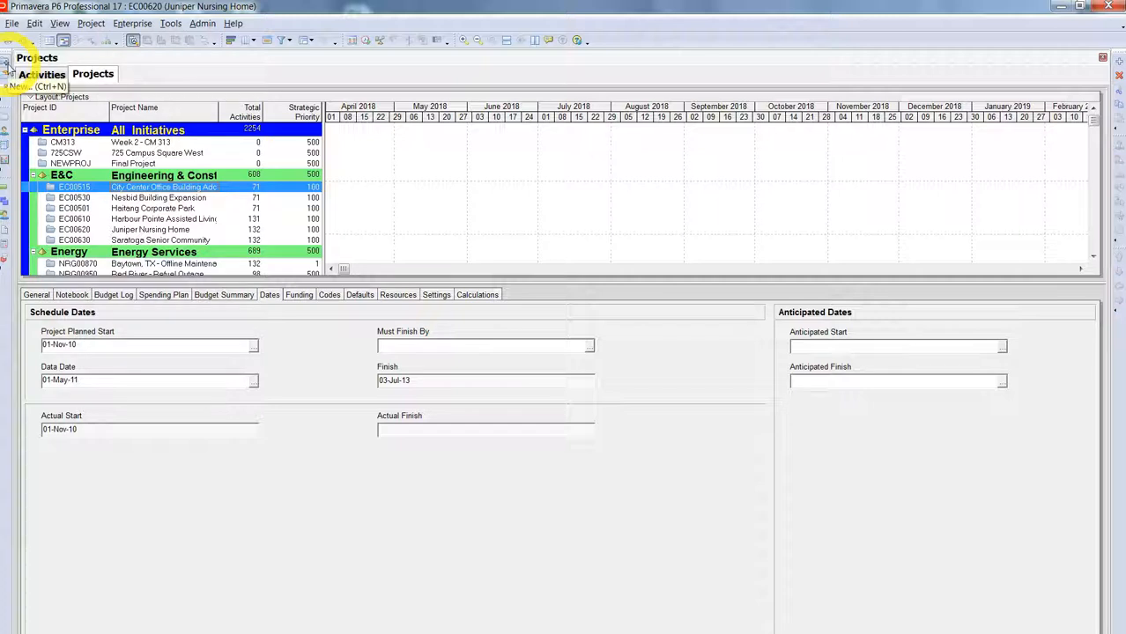
left_click(1117, 65)
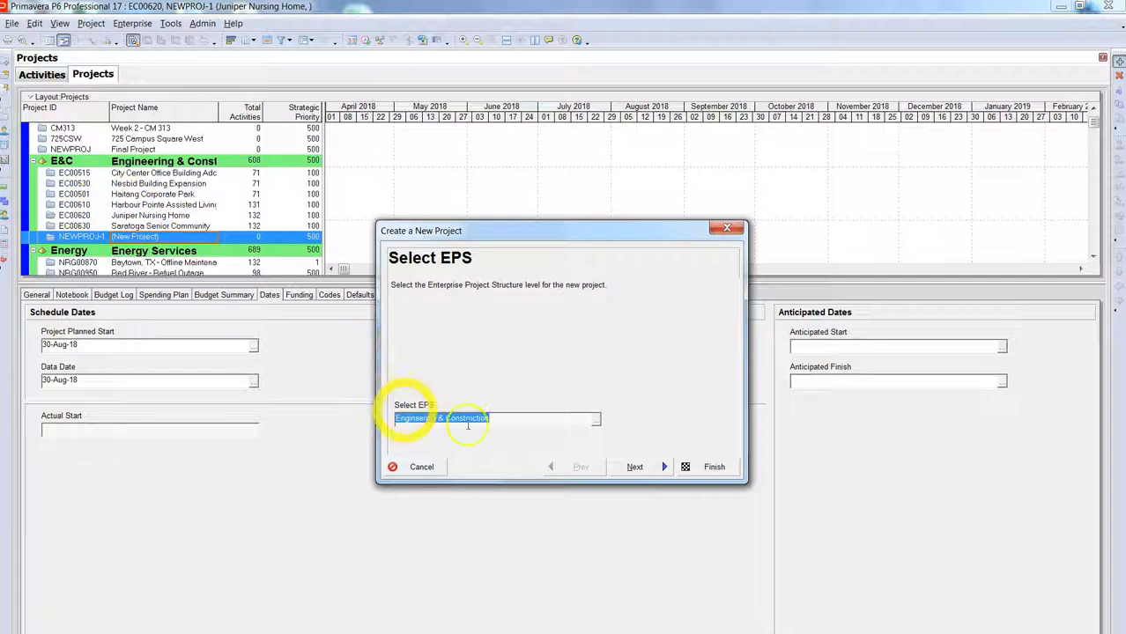
Step: Set the new project's EPS to Enterprise All Initiatives and continue to the Project Name page
left_click(595, 419)
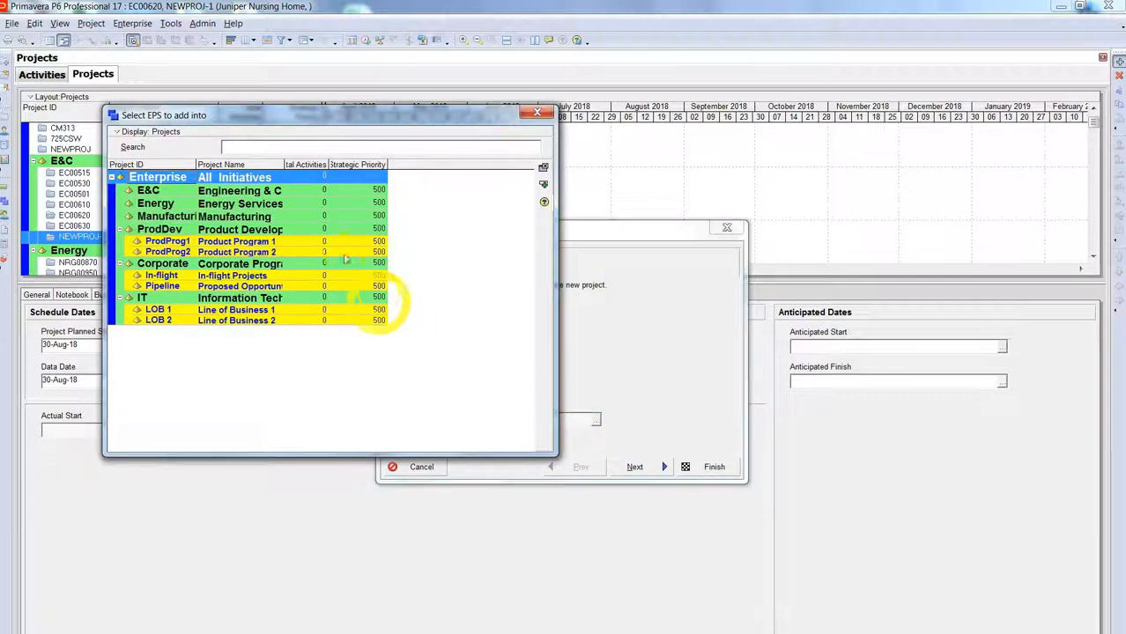
left_click(261, 192)
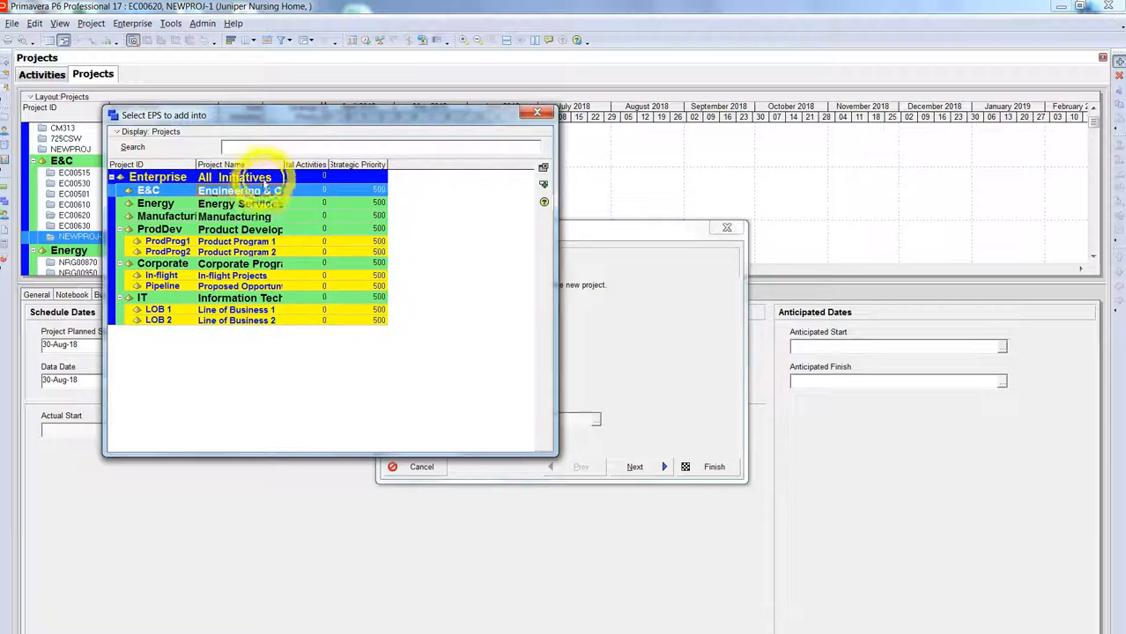
left_click(263, 177)
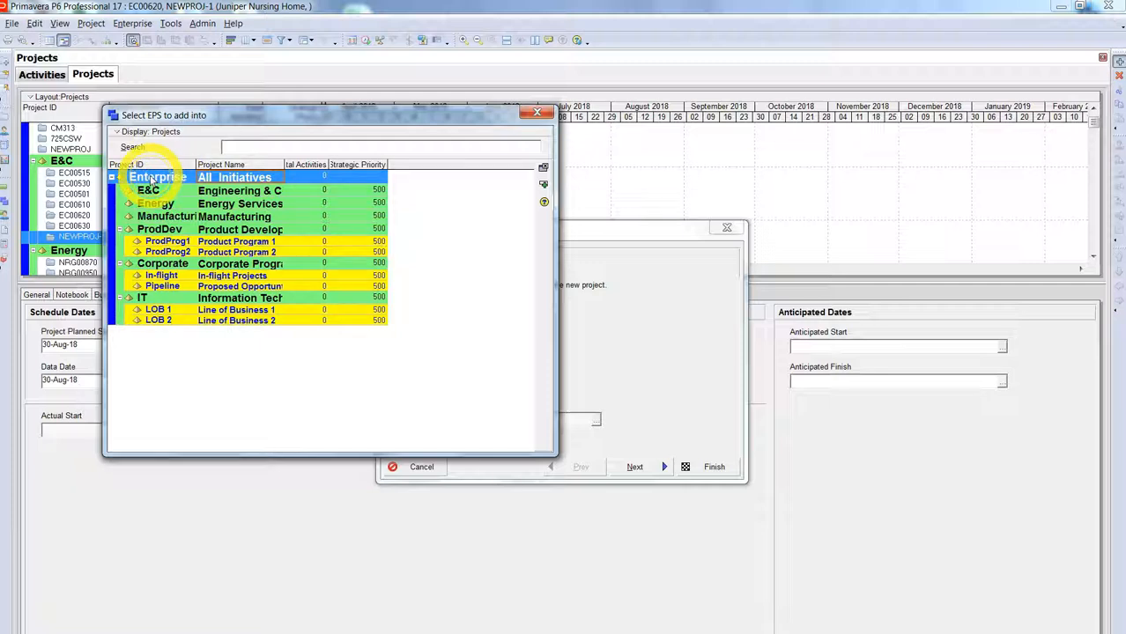
double_click(152, 179)
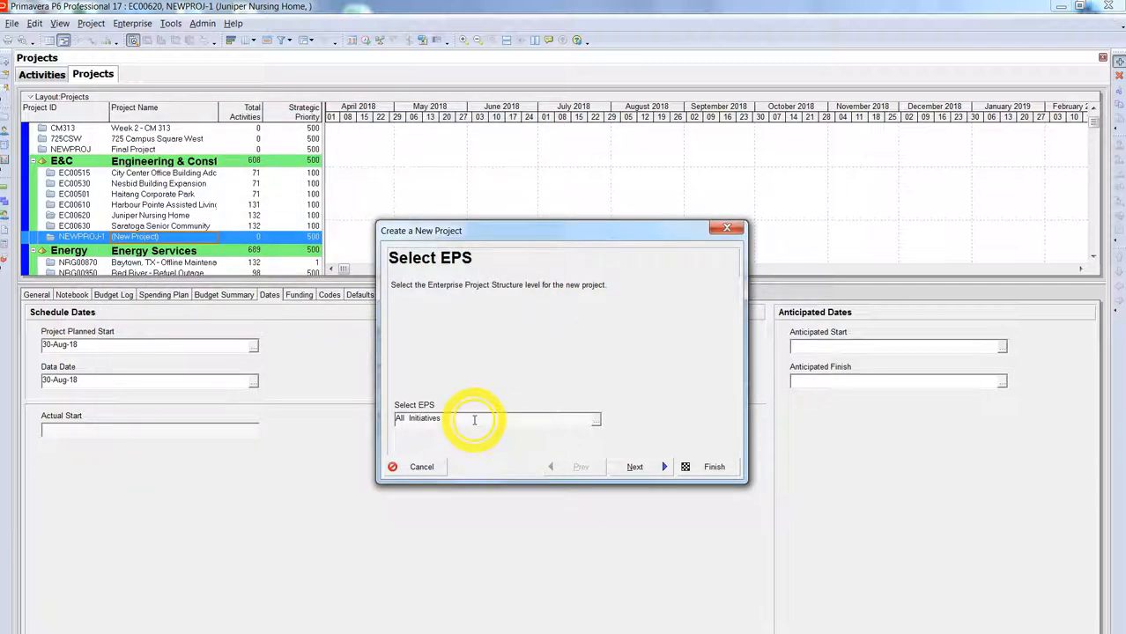
left_click(625, 466)
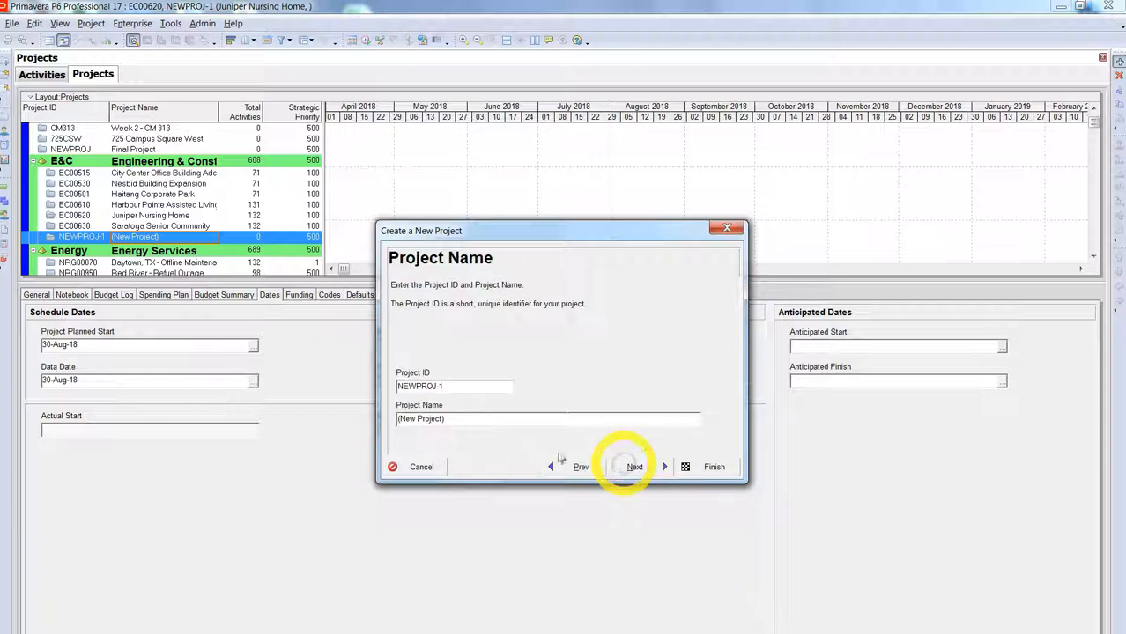
Step: Set the project ID to 'CM 313 Test' and the name to 'CM 313 Fall Quarter Example'
left_click_drag(454, 384, 382, 393)
type("CM 313")
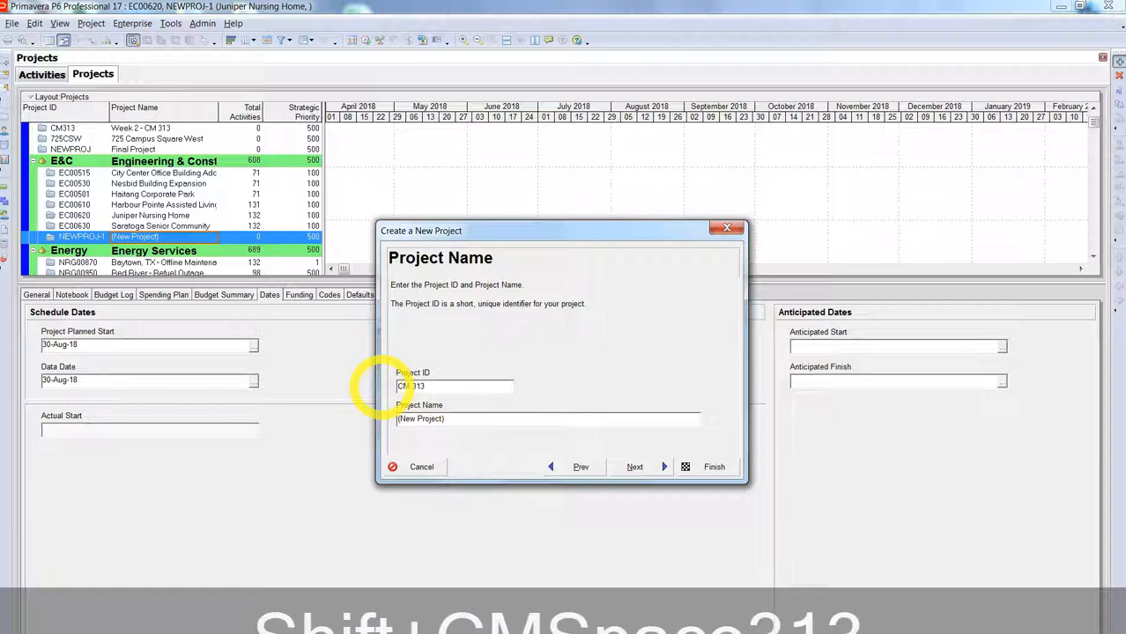
type(" Test")
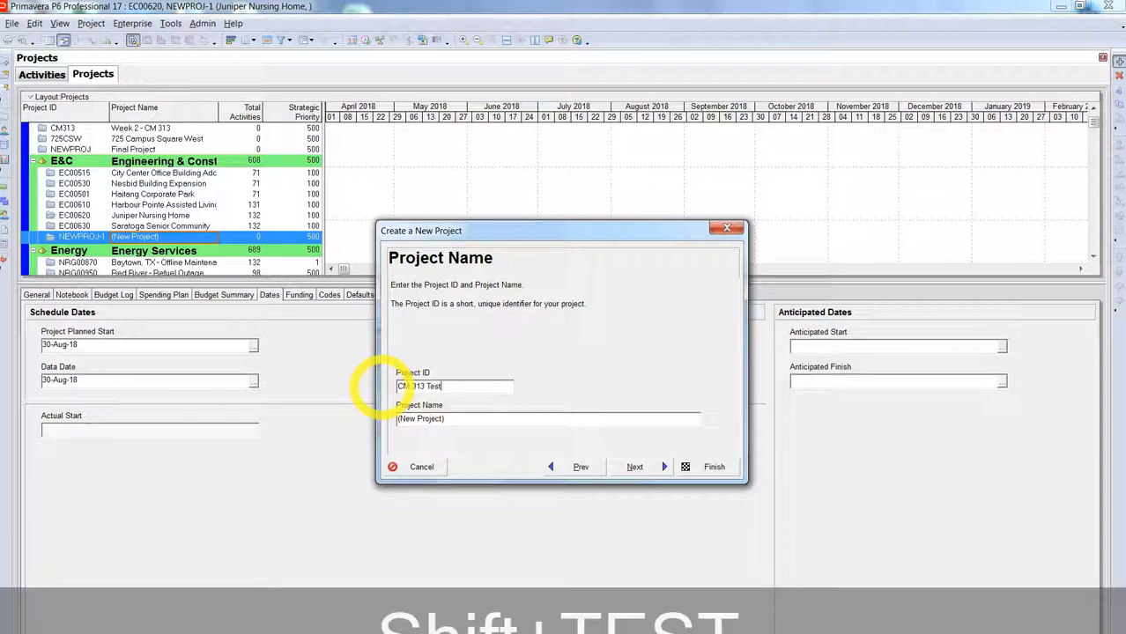
left_click_drag(470, 420, 360, 416)
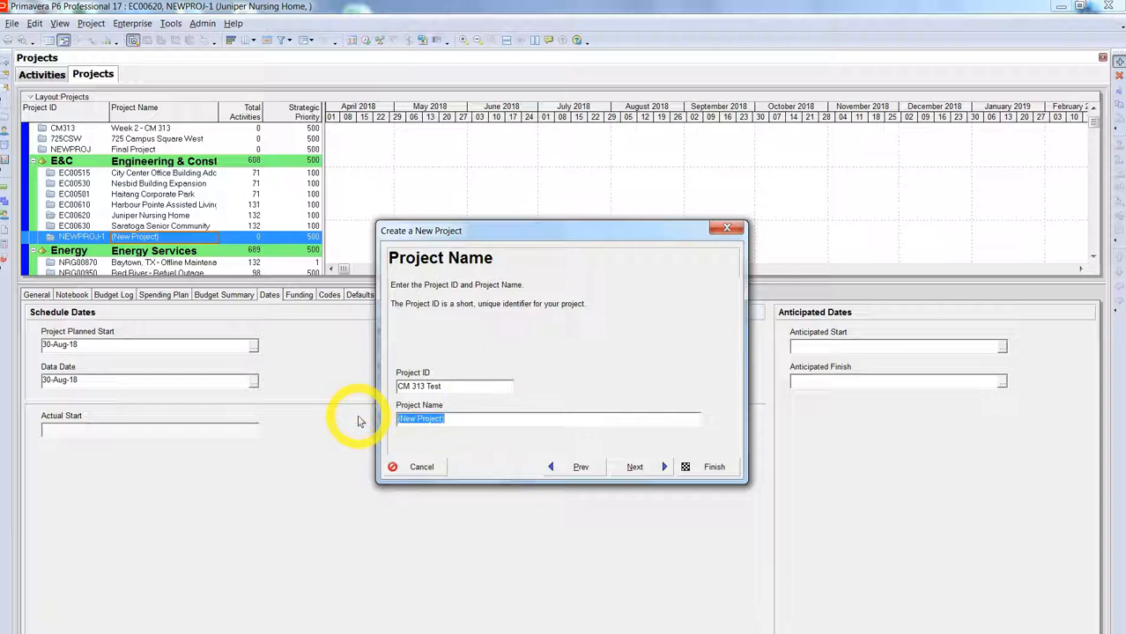
type("CM 313")
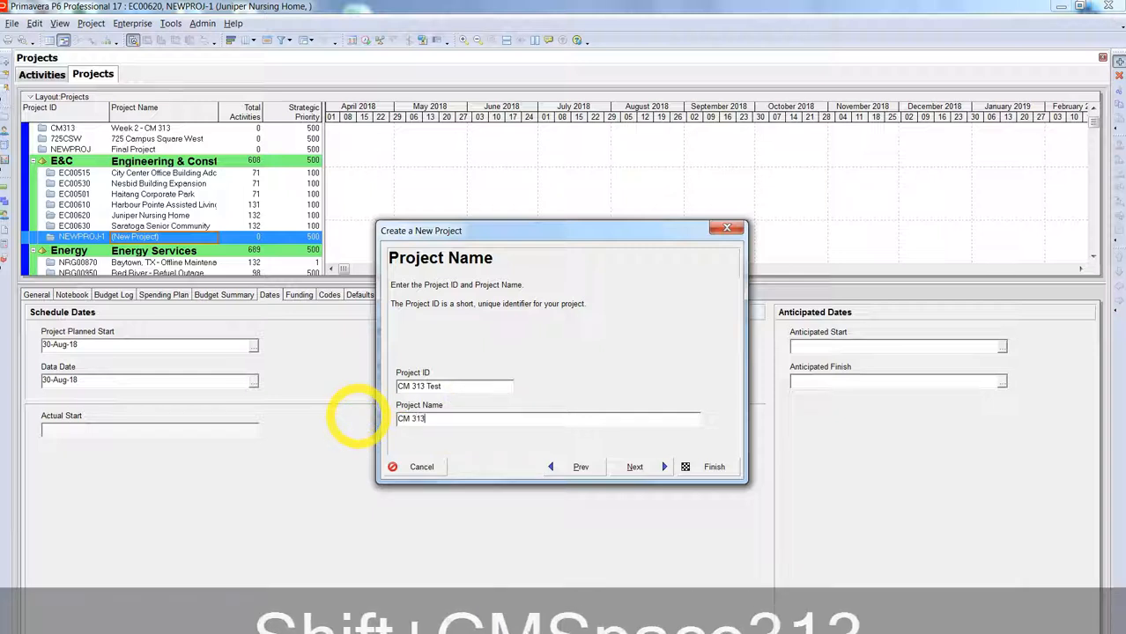
type(" Fall Qua")
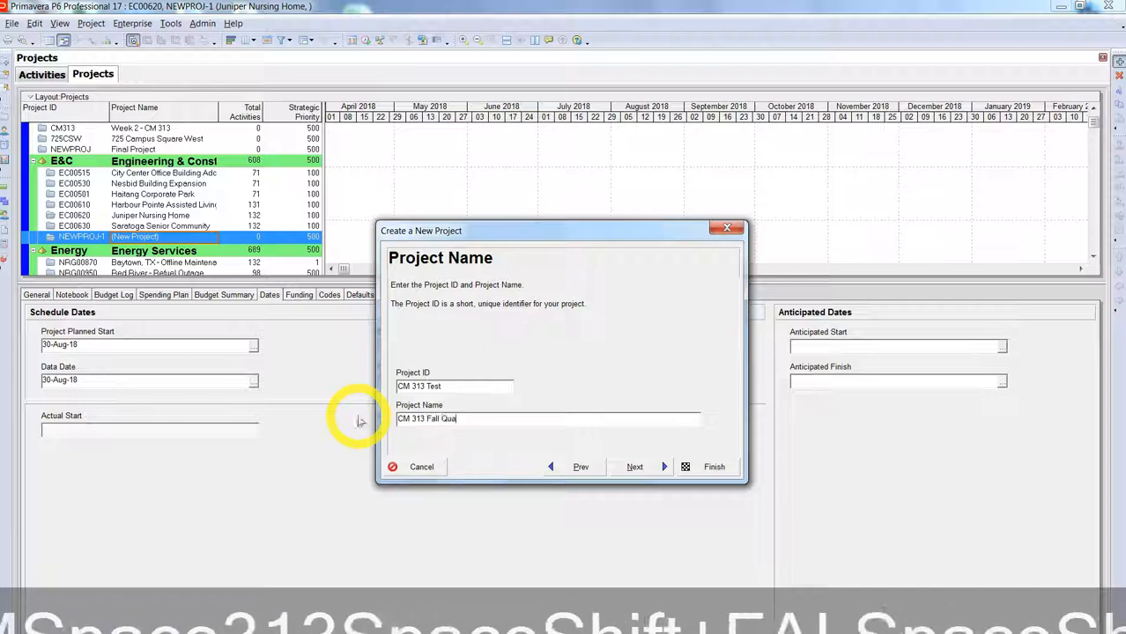
type("rter Example")
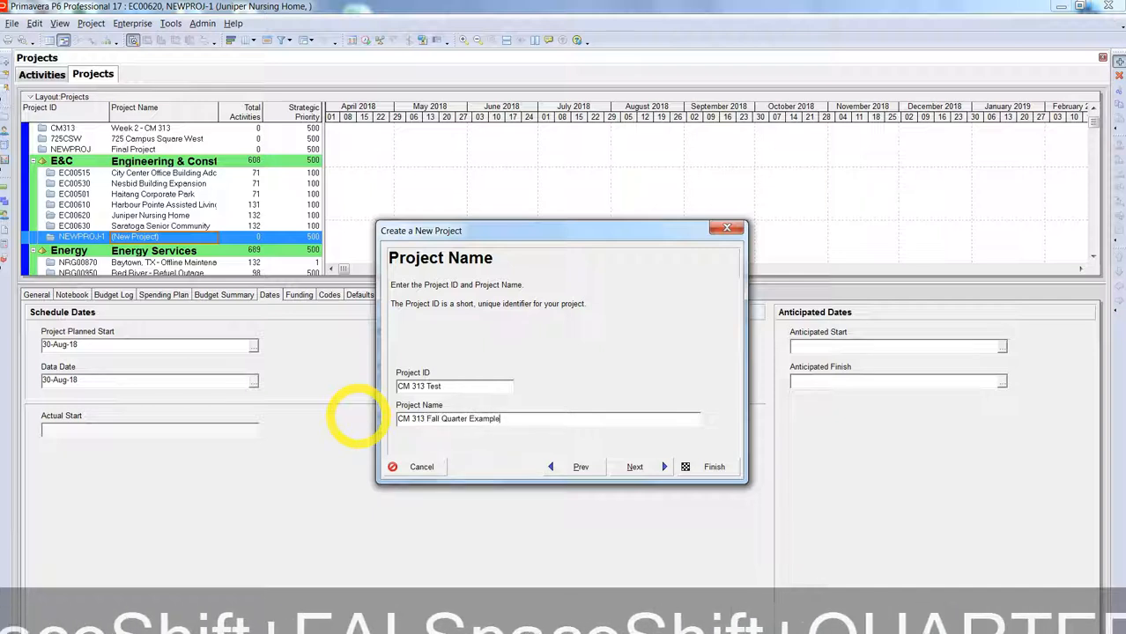
Step: Step through the dates, manager and rate type pages unchanged and finish the wizard
left_click(636, 467)
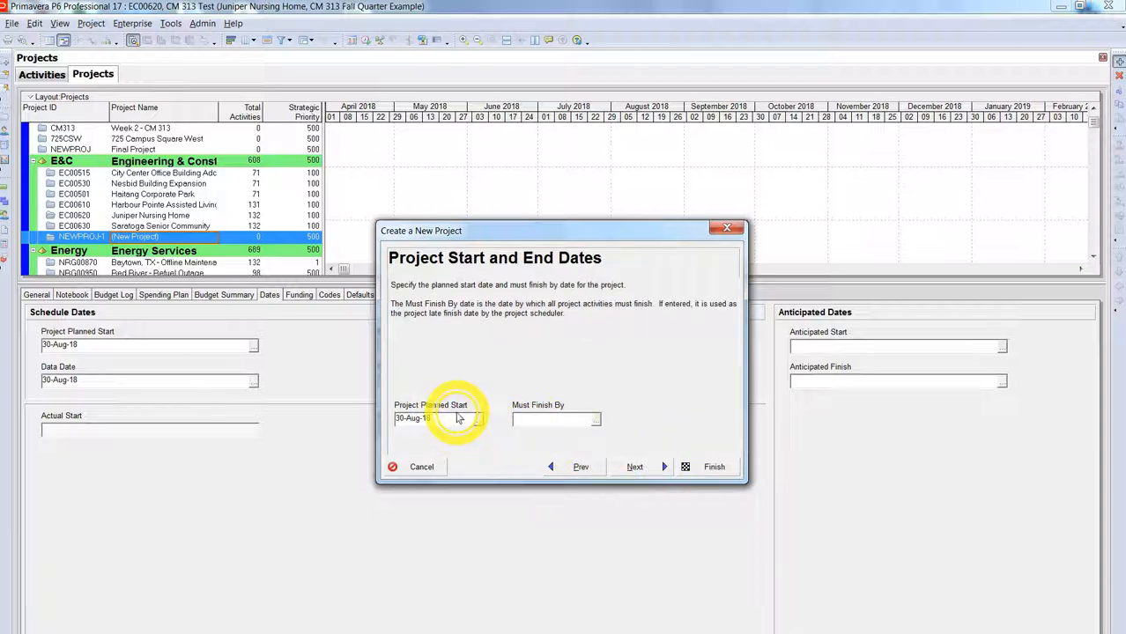
left_click(652, 467)
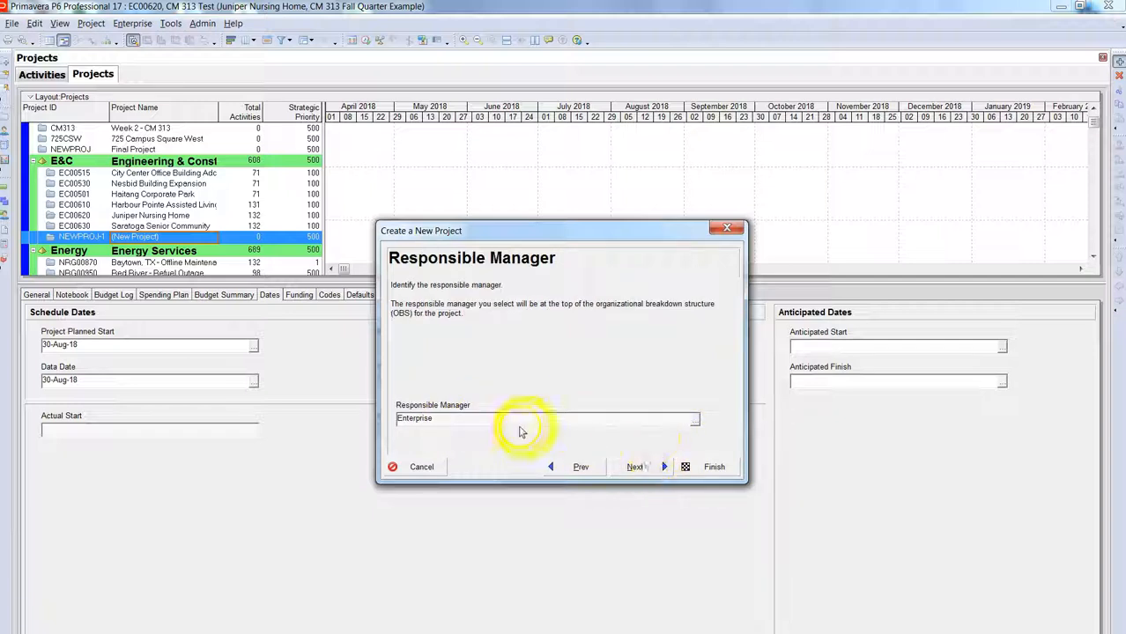
left_click(635, 467)
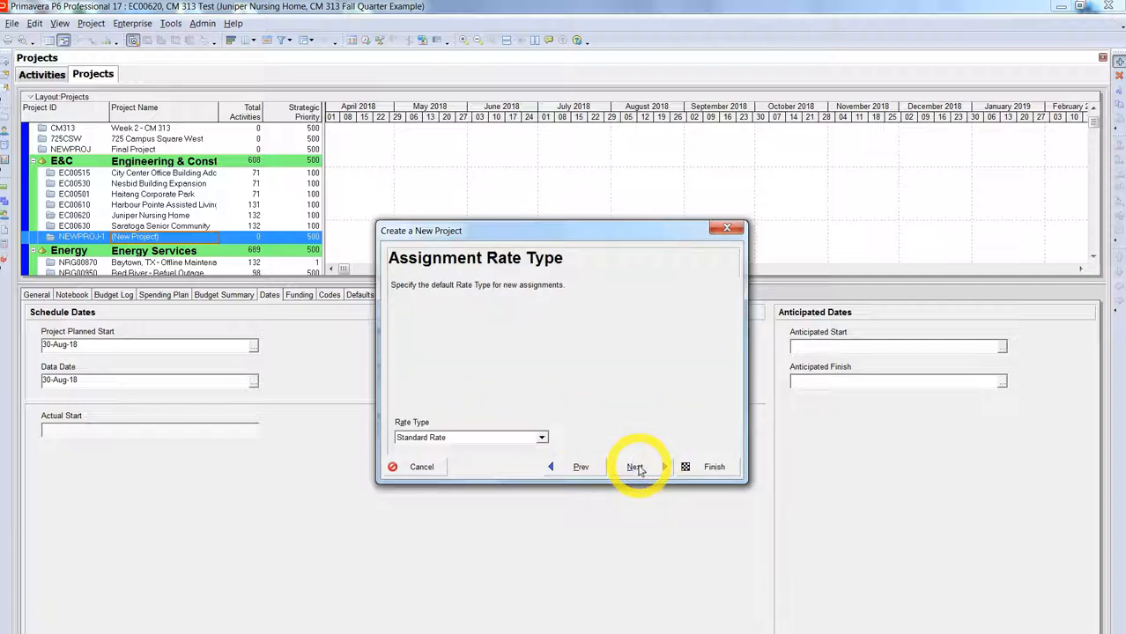
left_click(636, 468)
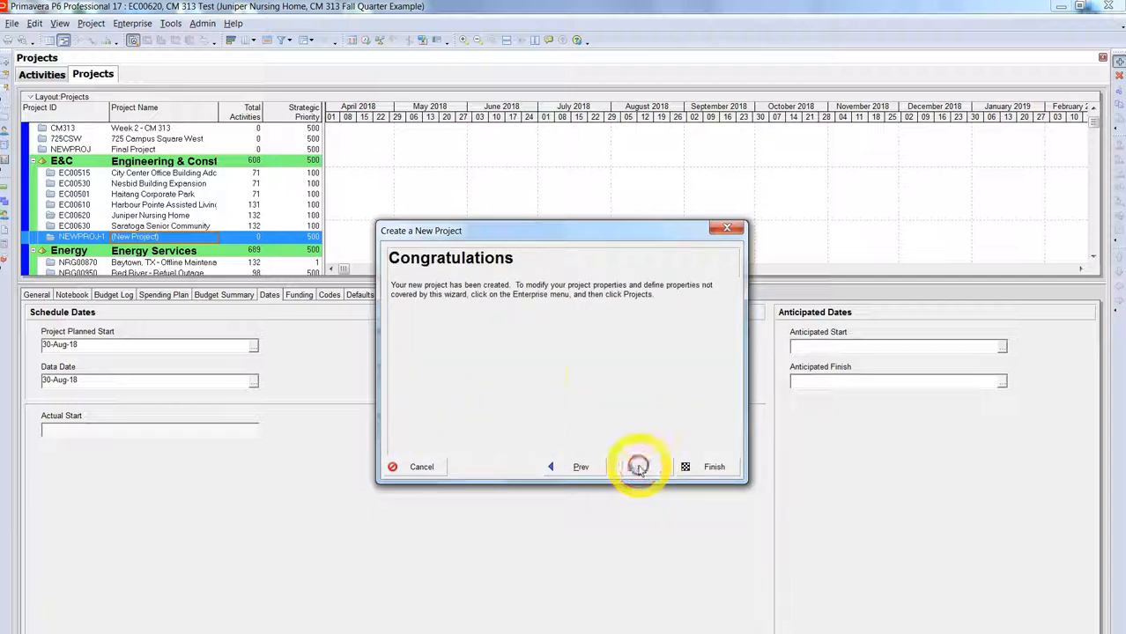
left_click(710, 467)
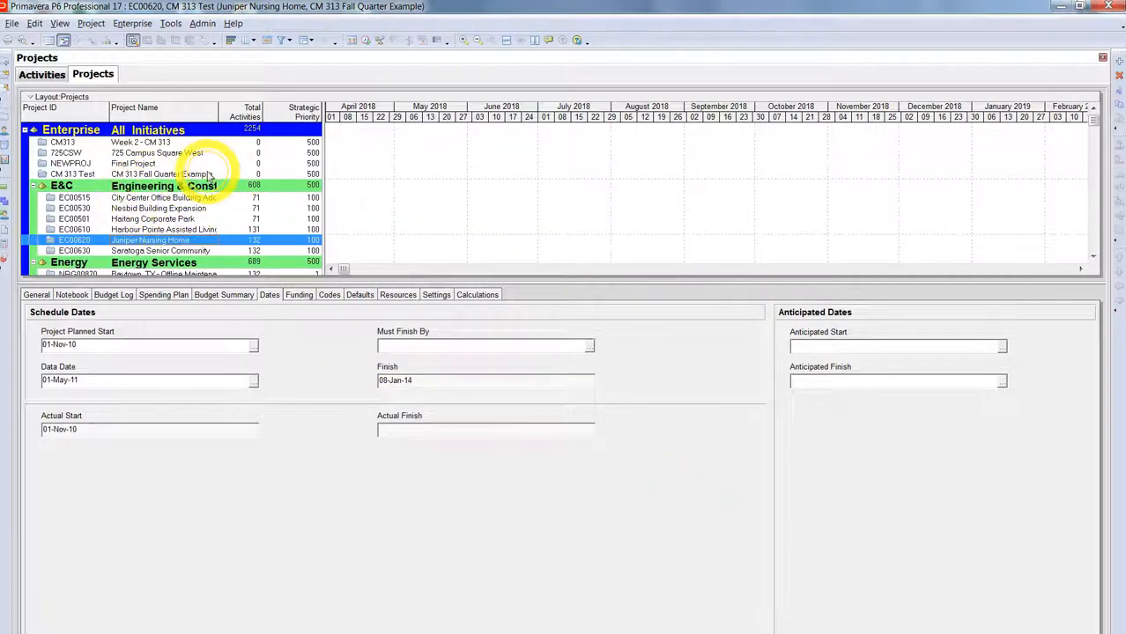
Step: Select CM 313 Test in the Projects list and bring up its context menu
left_click(88, 174)
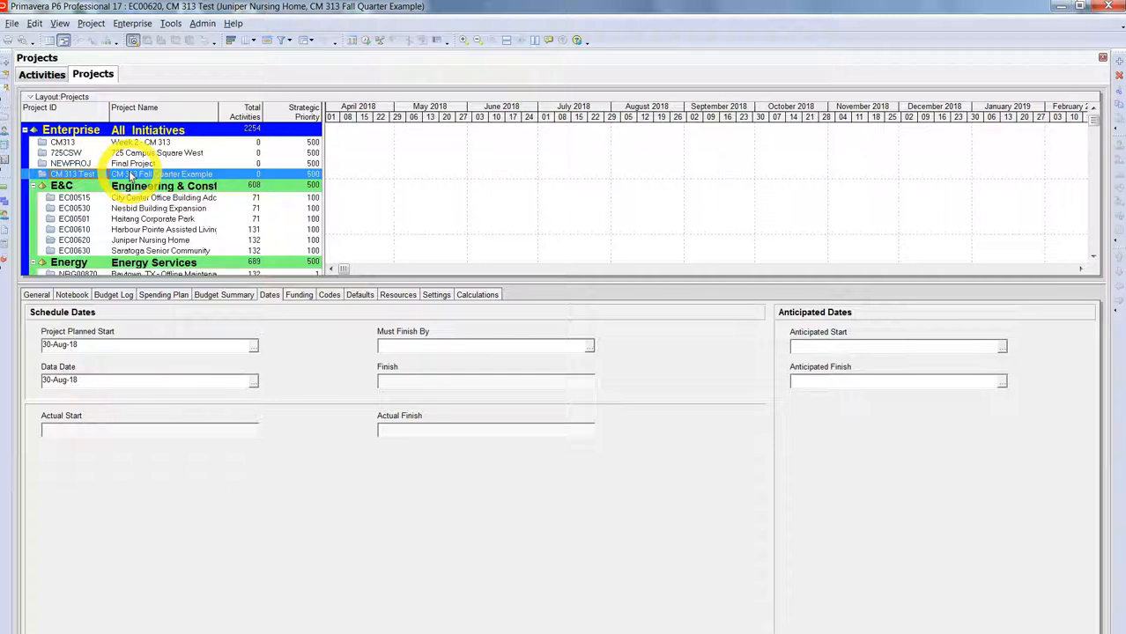
right_click(130, 174)
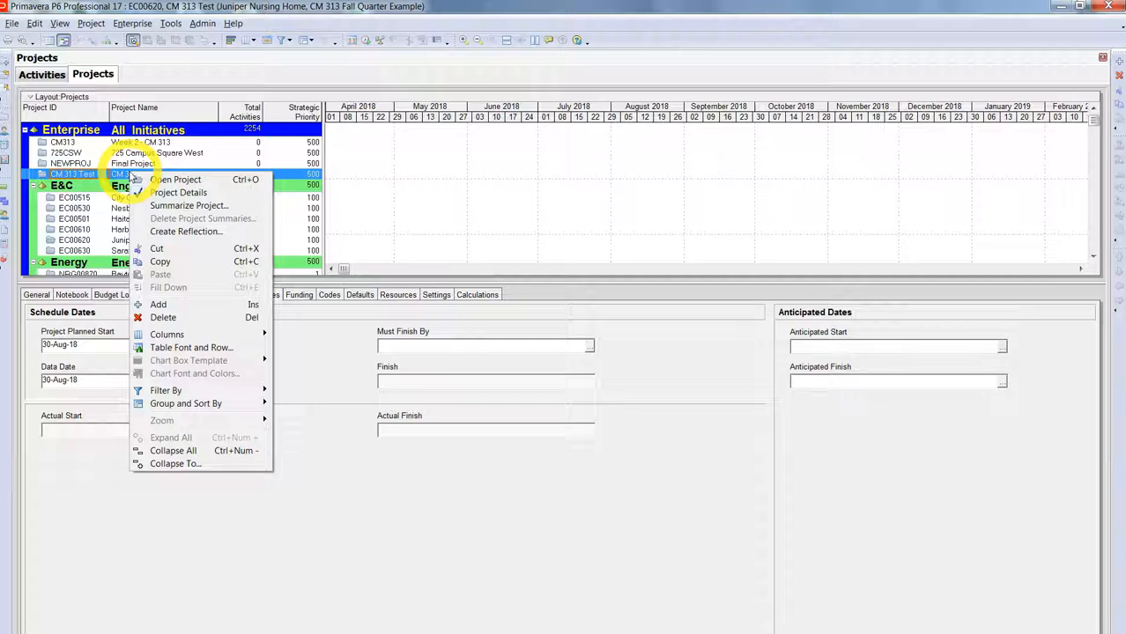
Step: Open CM 313 Test in the Activities view and drop down the Project menu
left_click(176, 180)
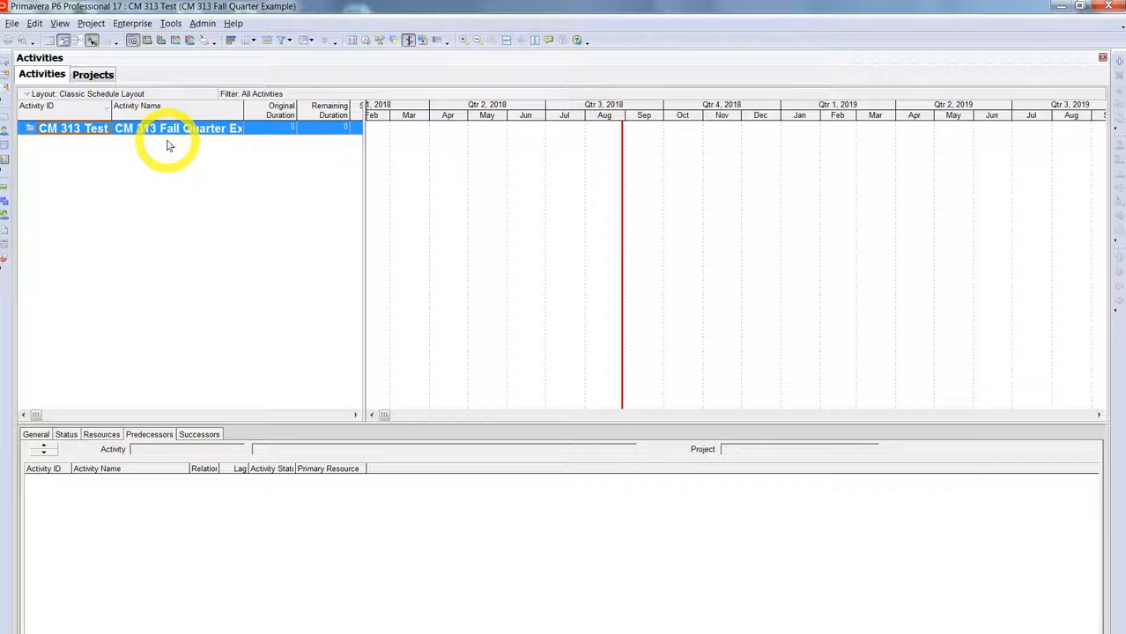
left_click(92, 24)
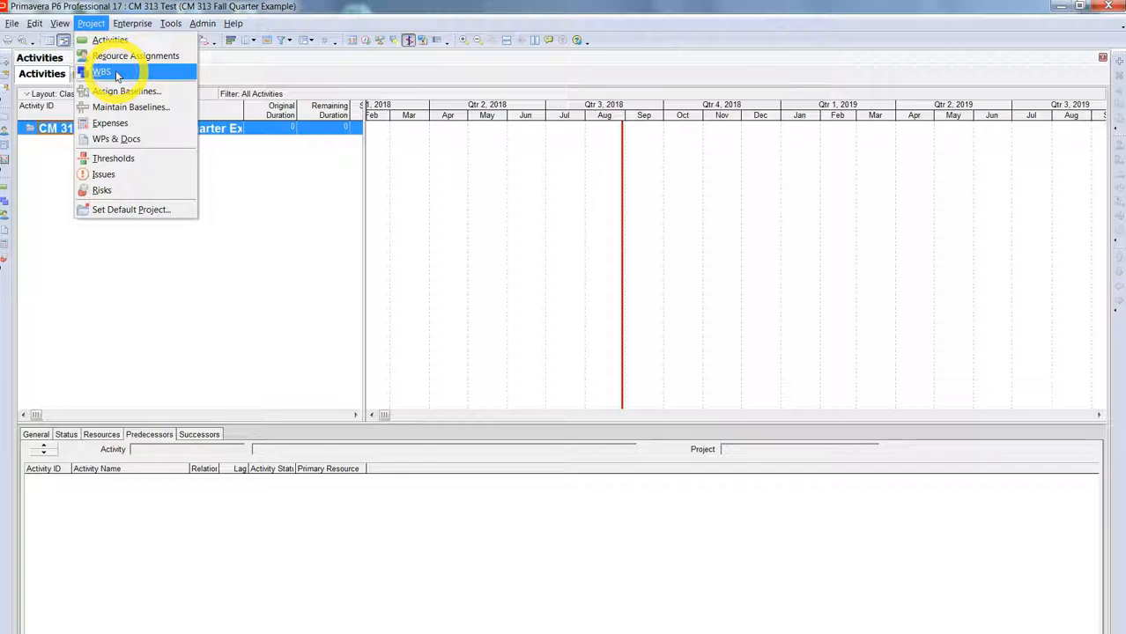
Step: Switch CM 313 Test to the WBS view from the Project menu
left_click(276, 257)
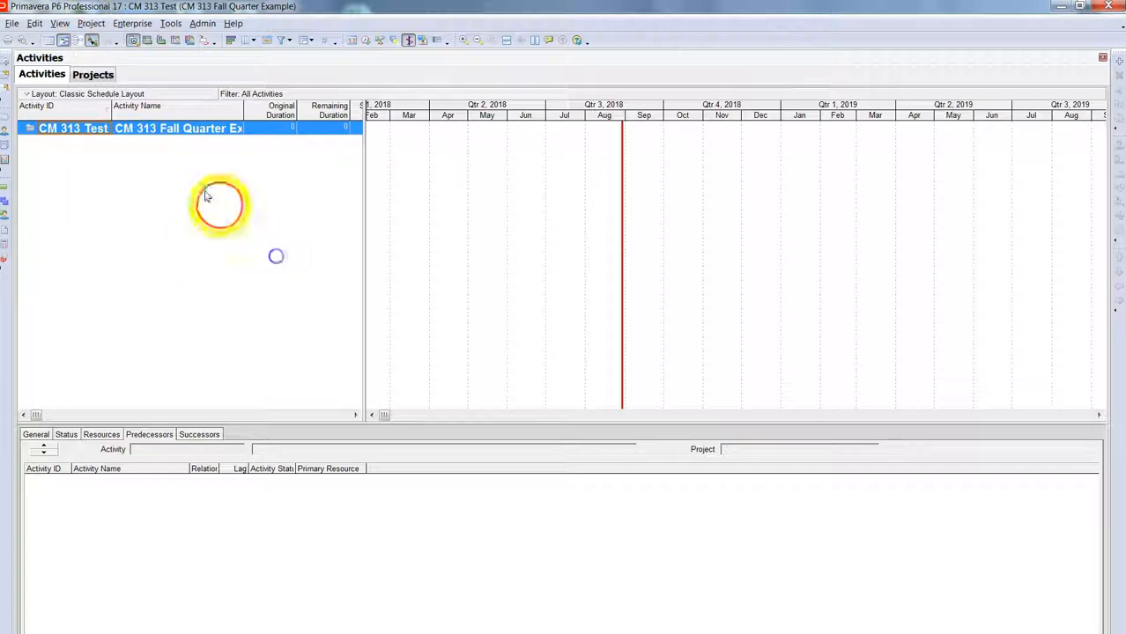
left_click(91, 25)
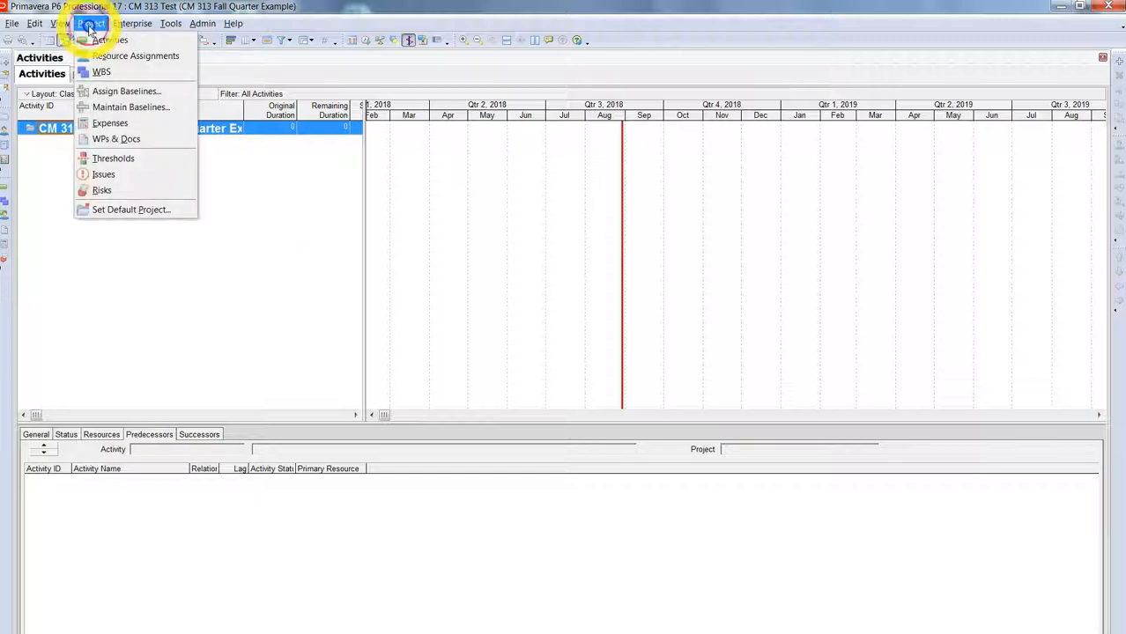
left_click(104, 72)
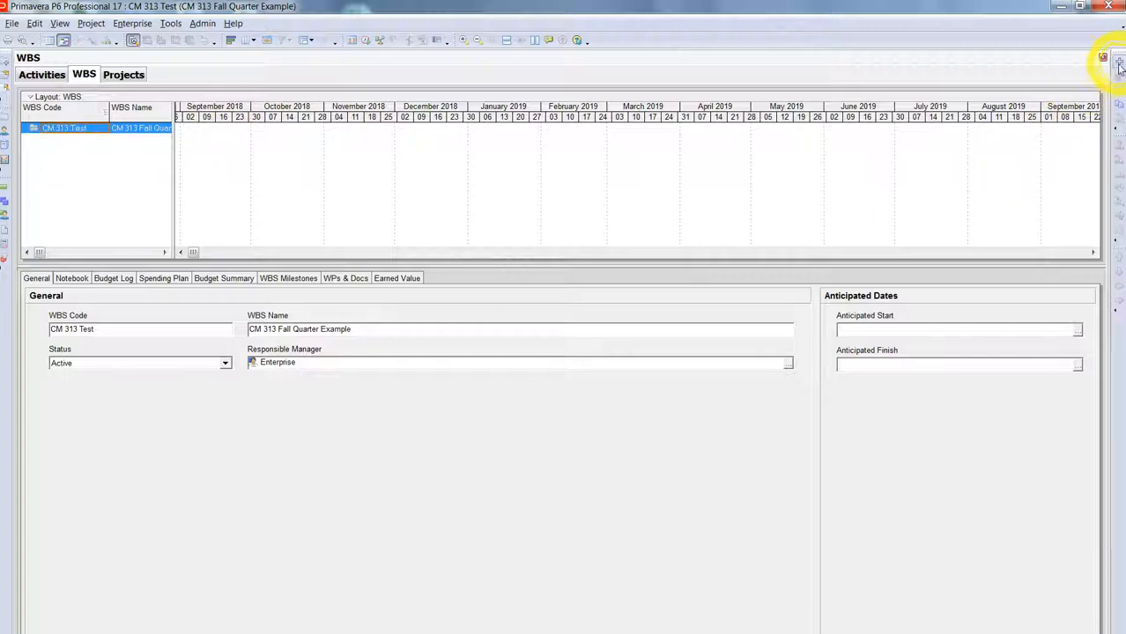
Step: Add a WBS element with code 1 named 'Milestones' under CM 313 Test
right_click(67, 152)
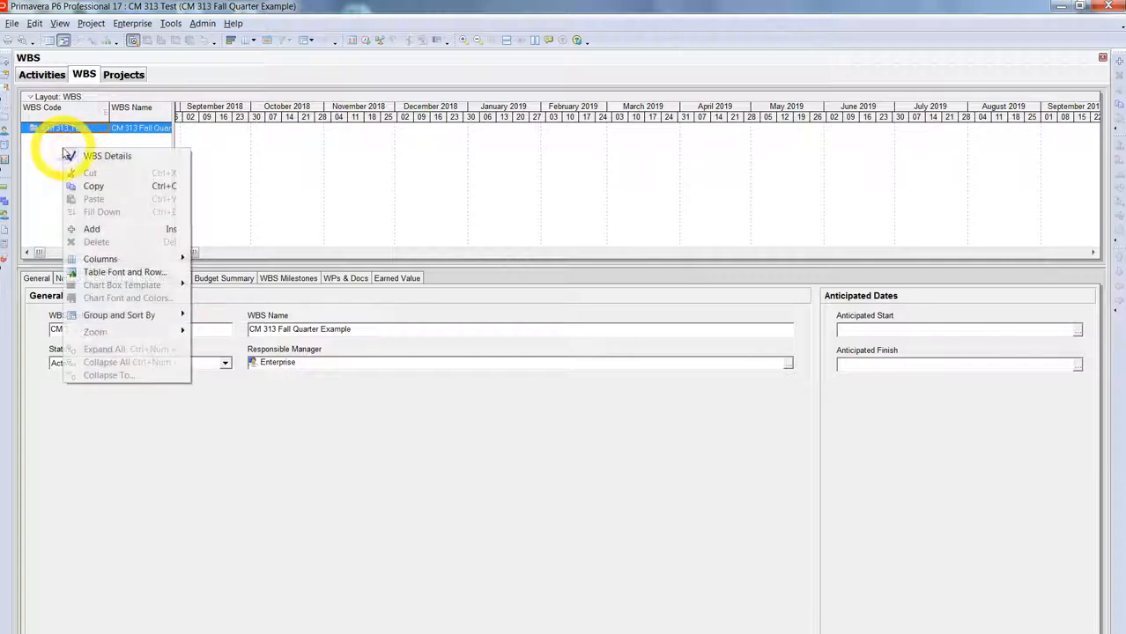
left_click(115, 228)
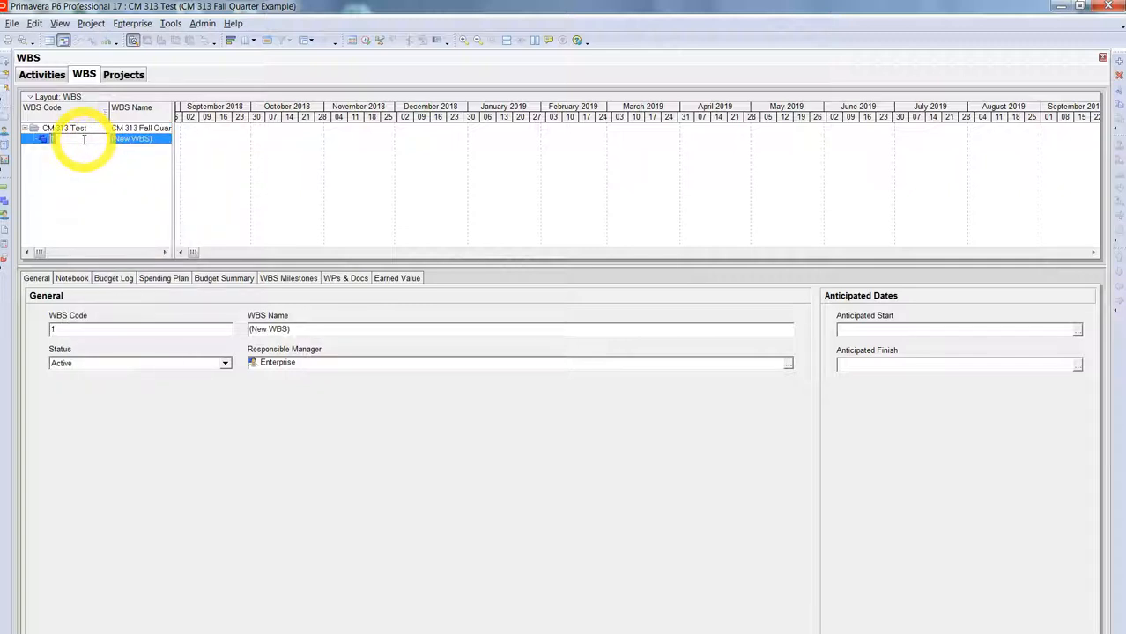
left_click_drag(174, 113, 253, 123)
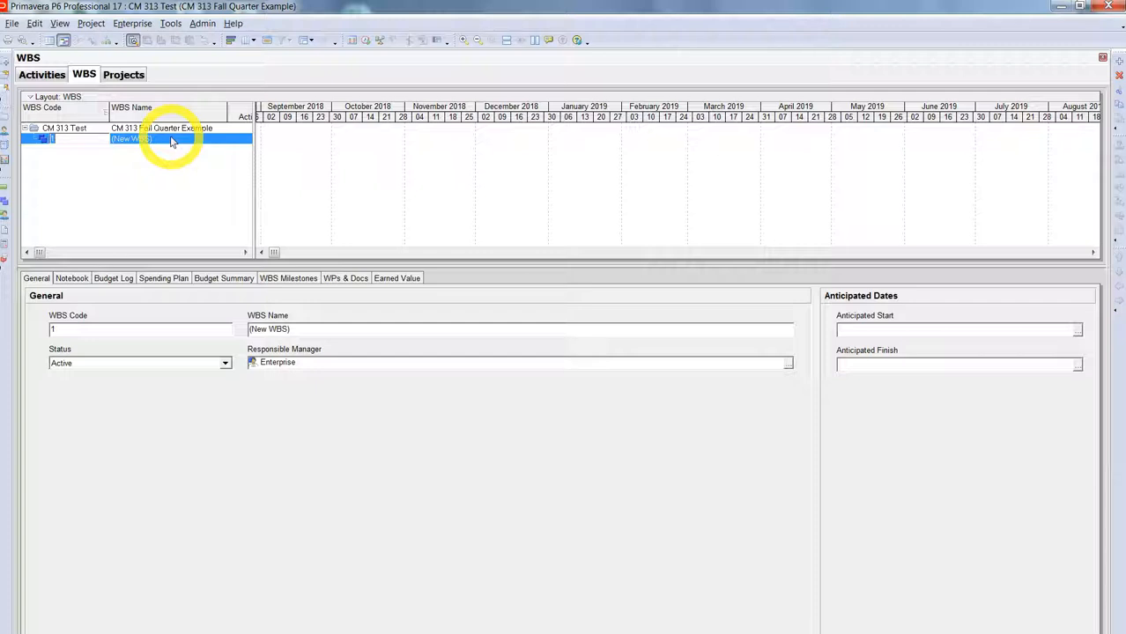
left_click(169, 138)
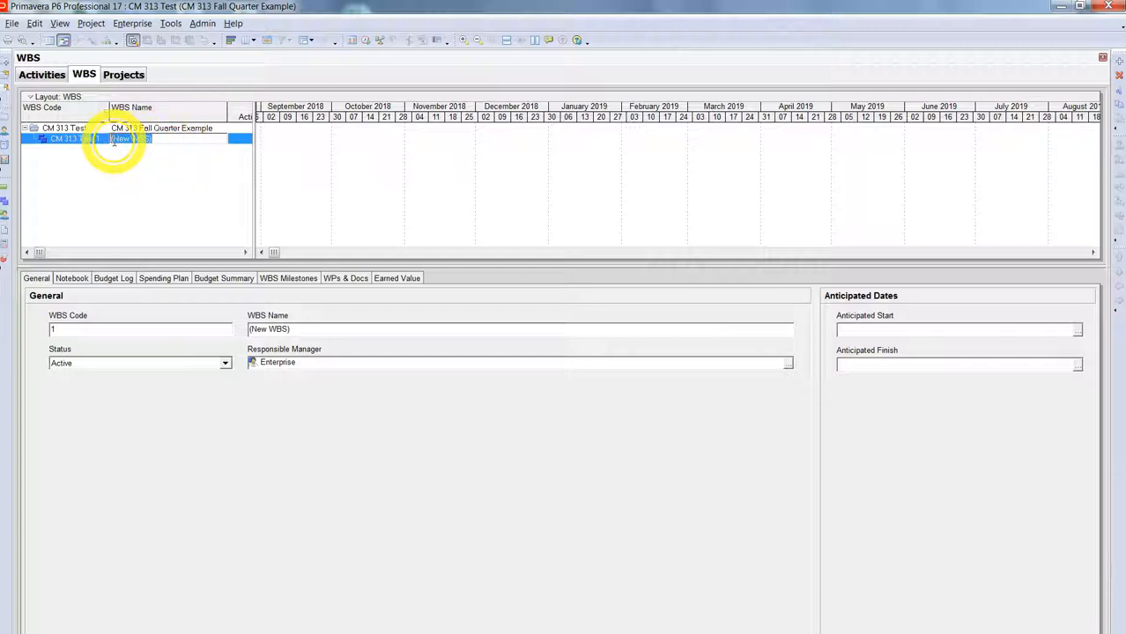
type("Milet")
key("BackSpace")
type("stones")
key("Return")
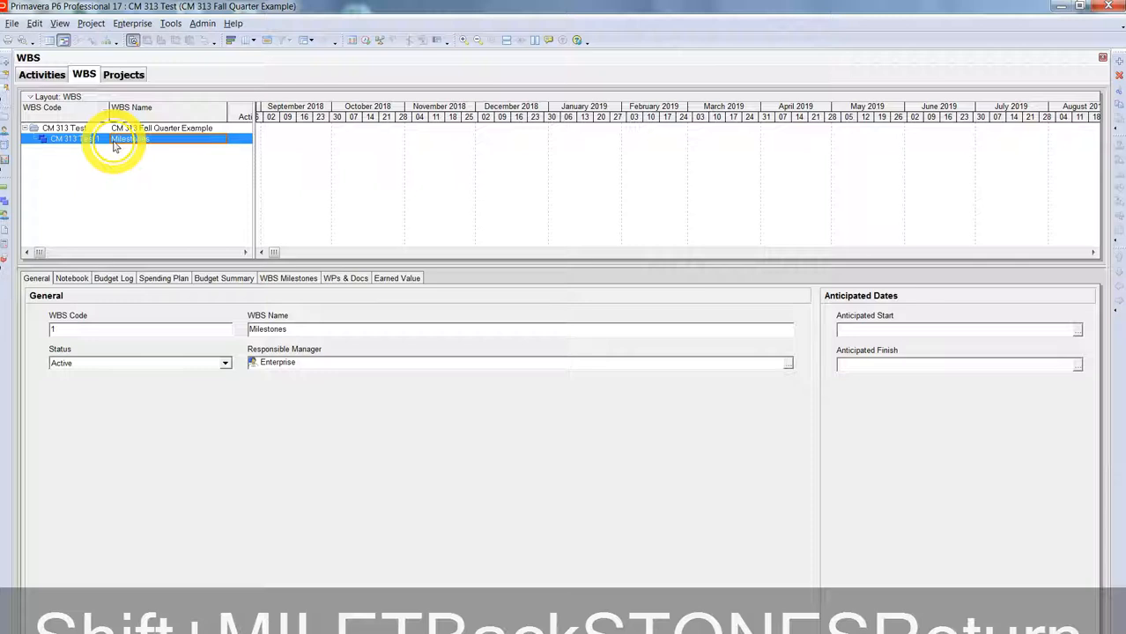
left_click(114, 179)
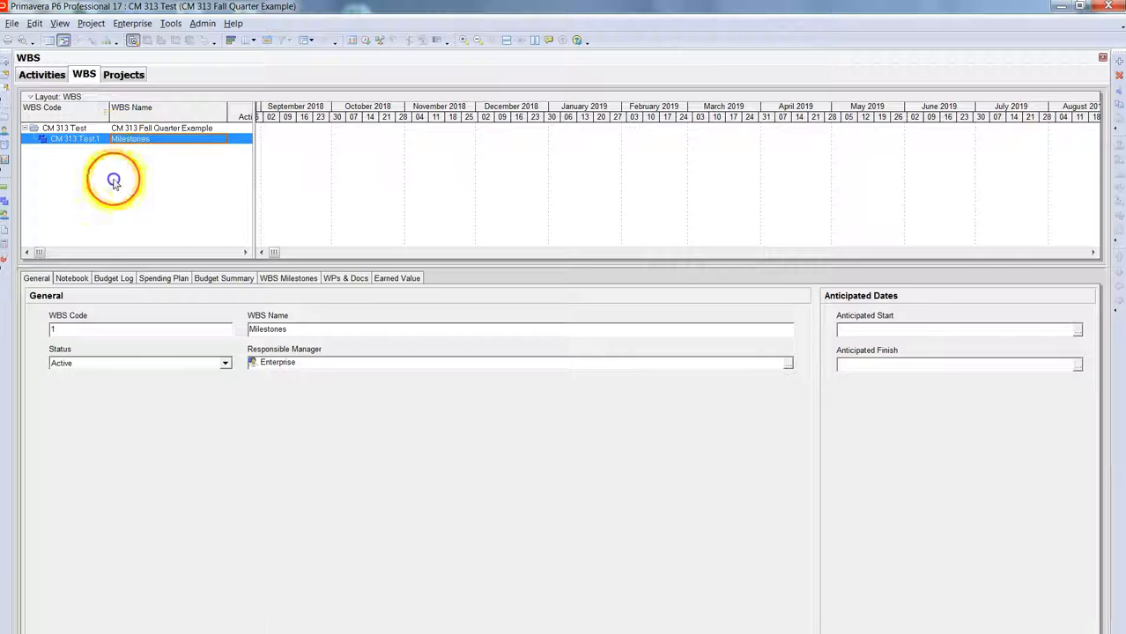
Step: Add a new WBS element under Milestones and move it left to Milestones' level
right_click(68, 143)
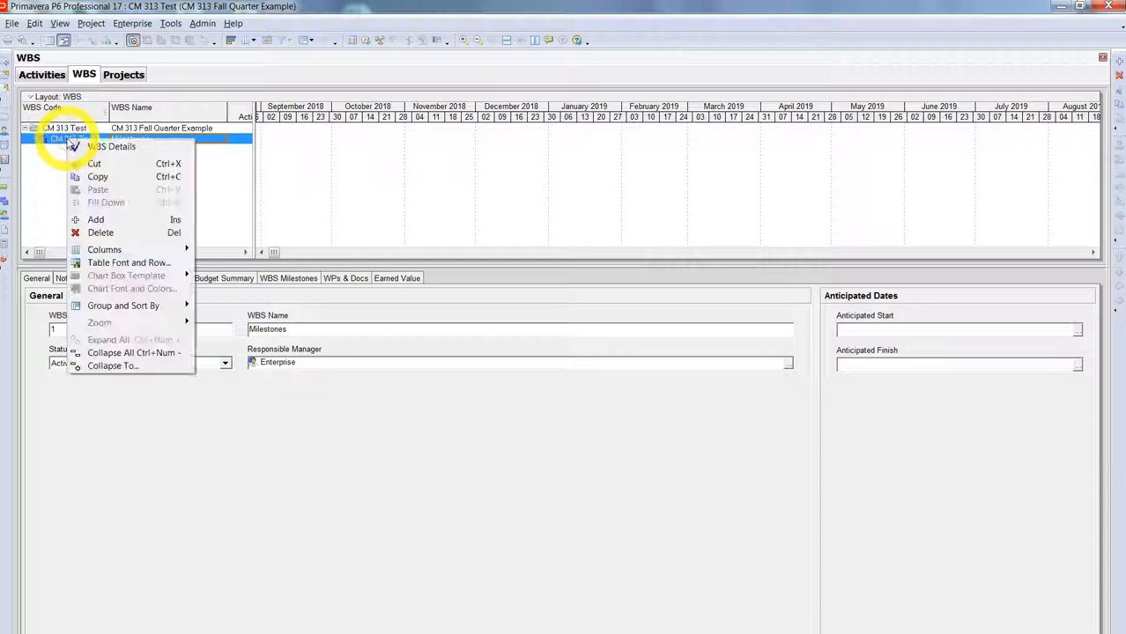
left_click(120, 220)
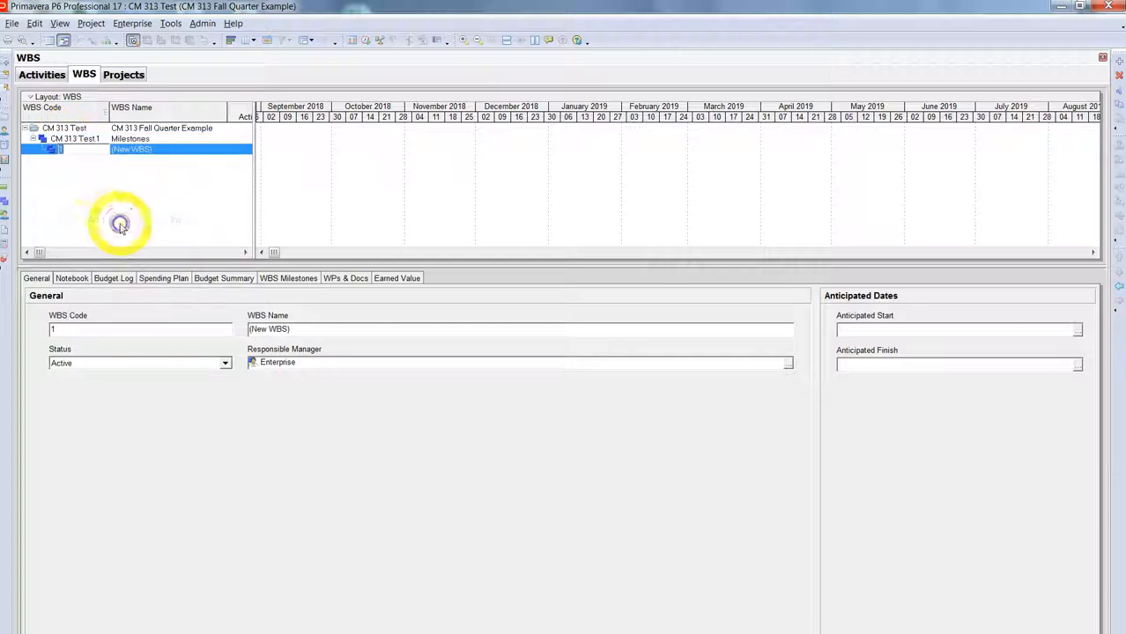
left_click(59, 140)
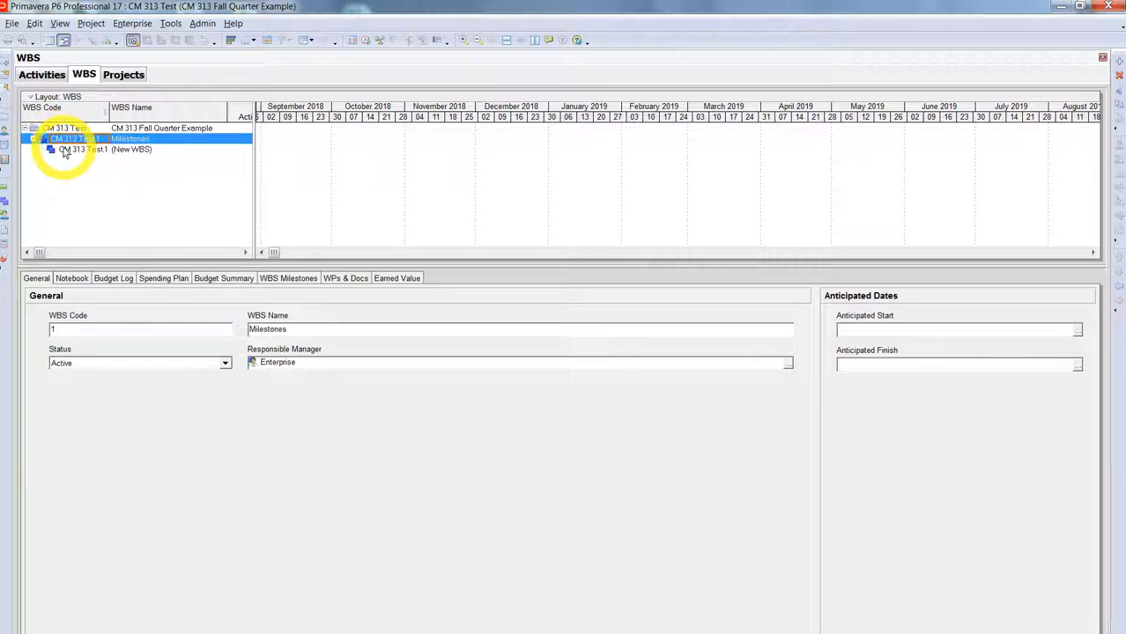
left_click(63, 151)
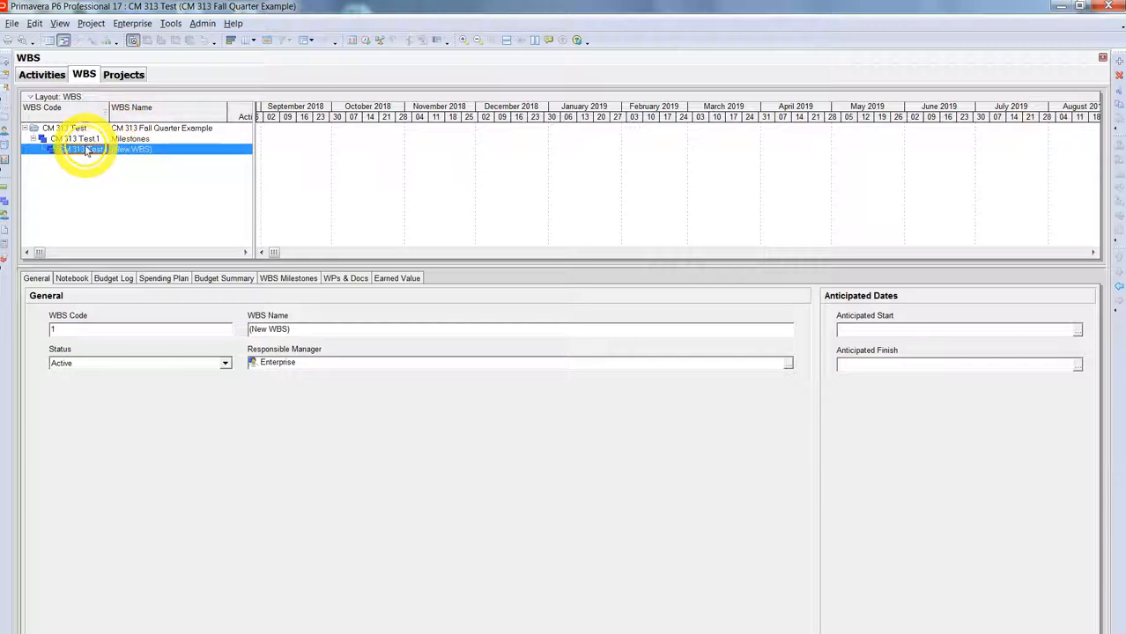
left_click(86, 139)
left_click(87, 149)
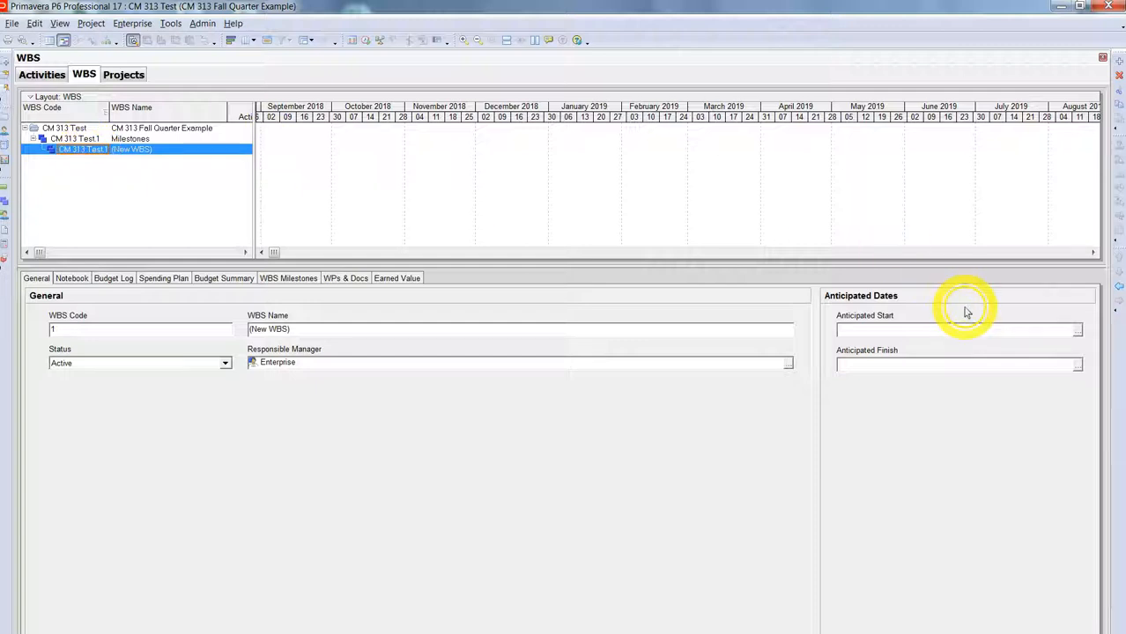
left_click(1116, 291)
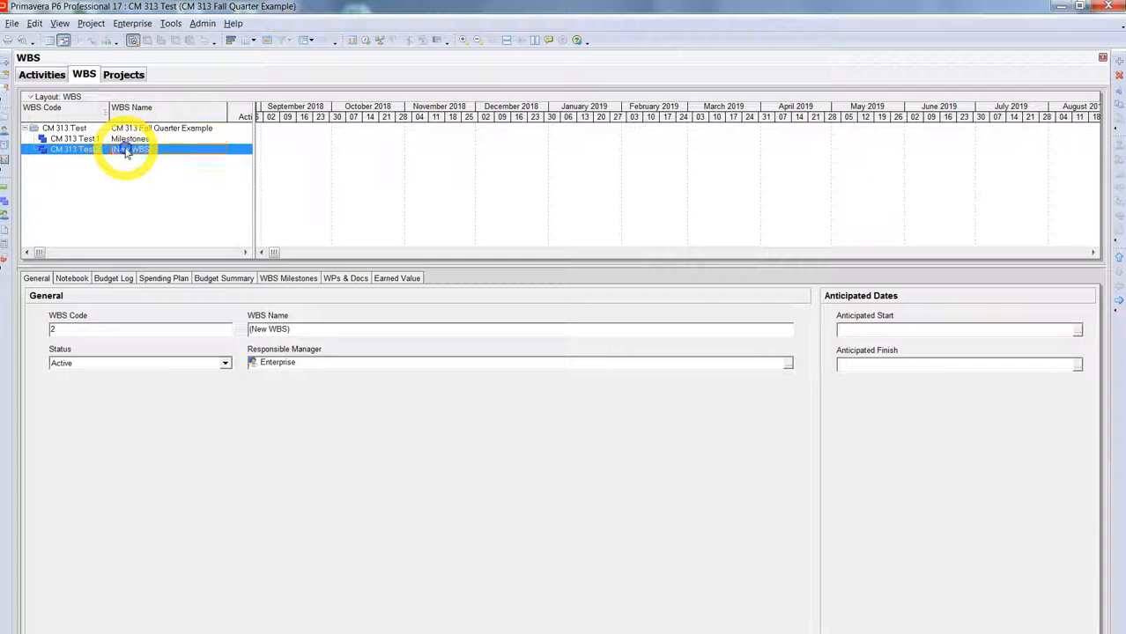
Step: Name the new WBS element 'Preconstruction'
left_click(127, 151)
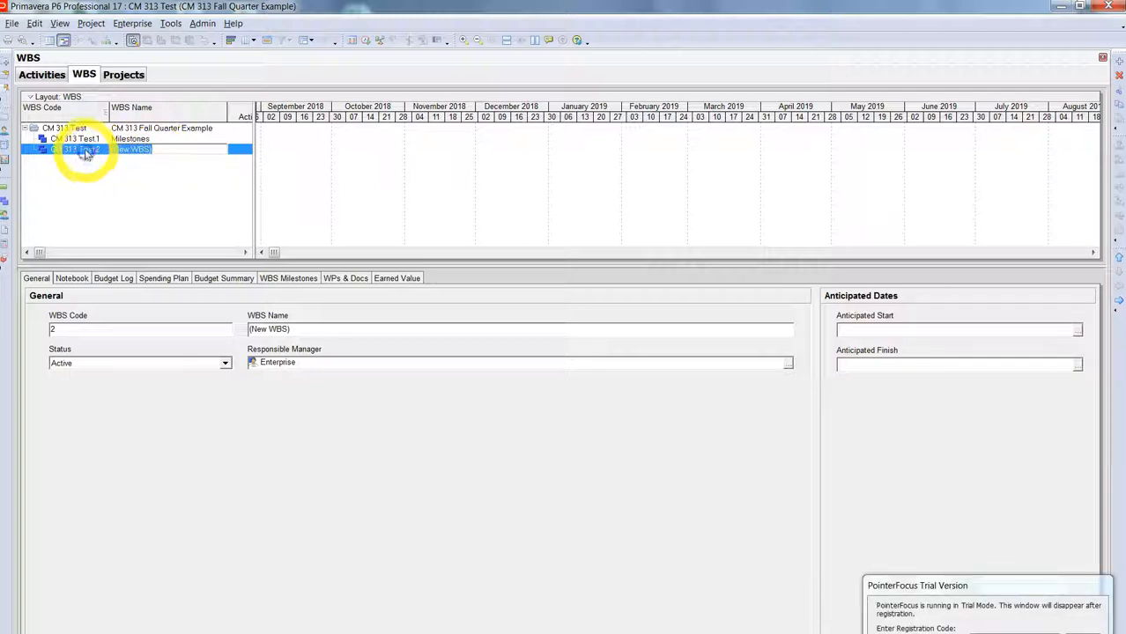
type("Preconstruction")
left_click(87, 153)
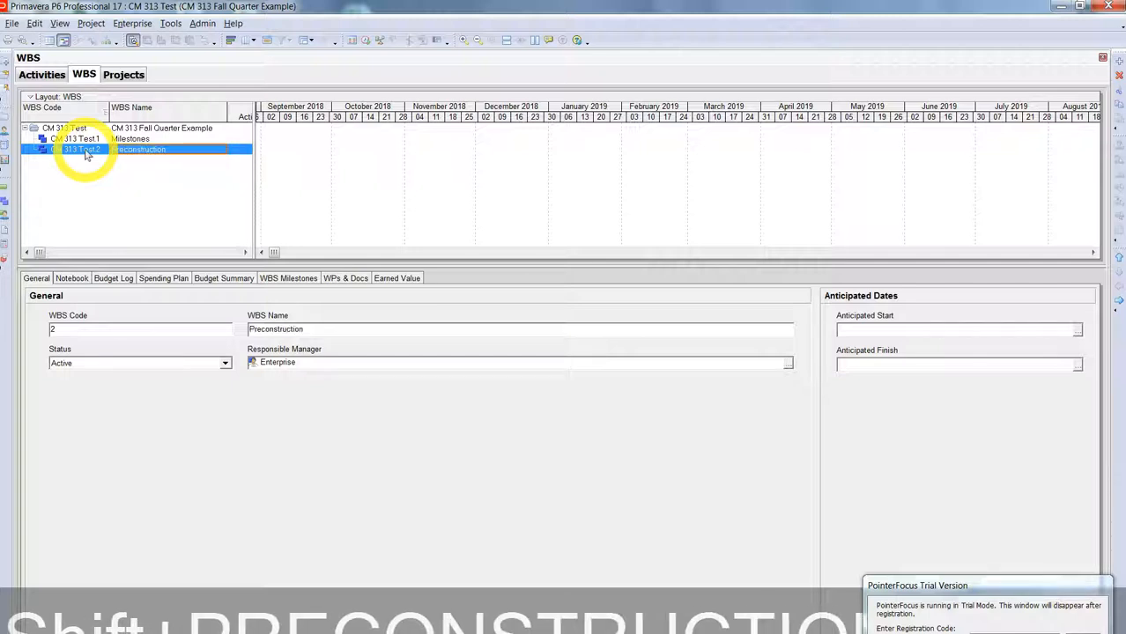
left_click(78, 129)
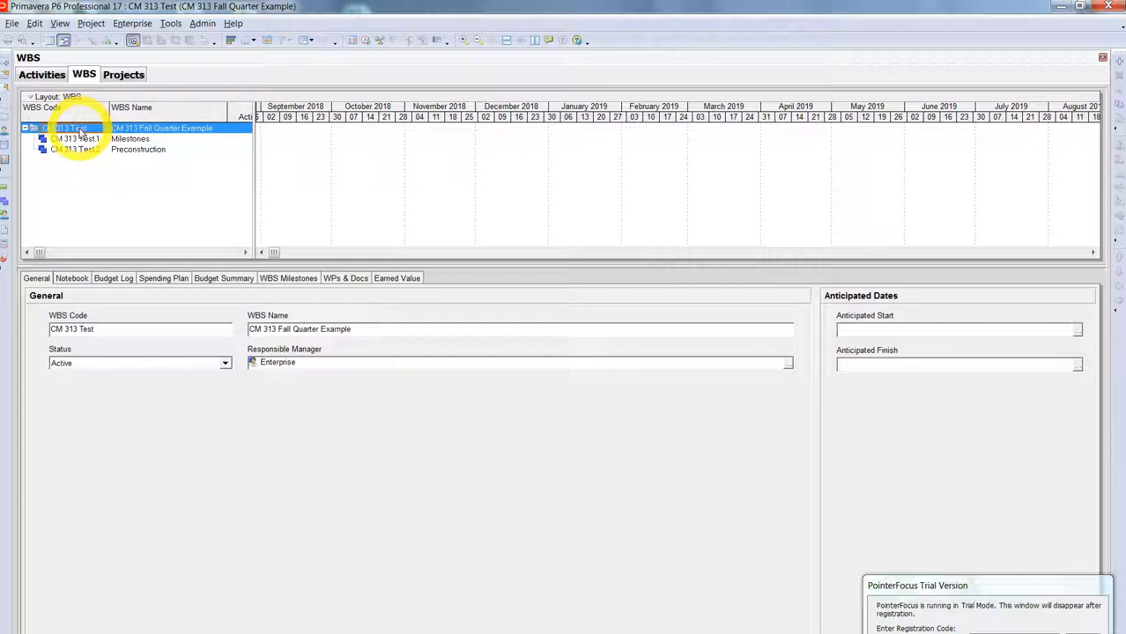
Step: Add a WBS element named 'Construction' under CM 313 Test and sort the elements by WBS code
right_click(80, 132)
left_click(122, 211)
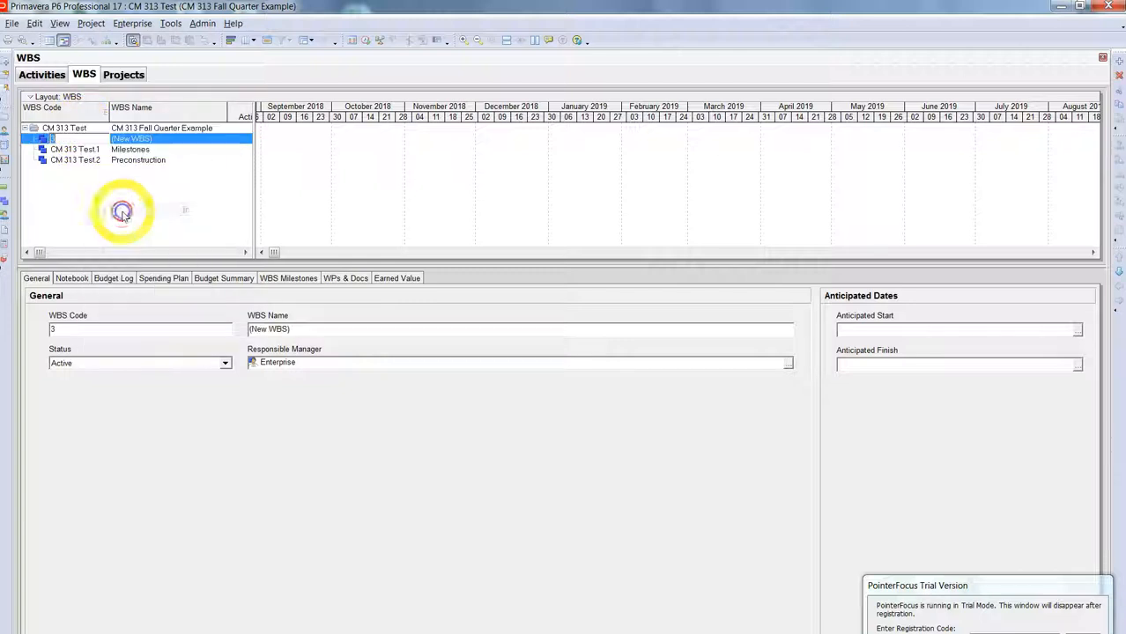
left_click(110, 200)
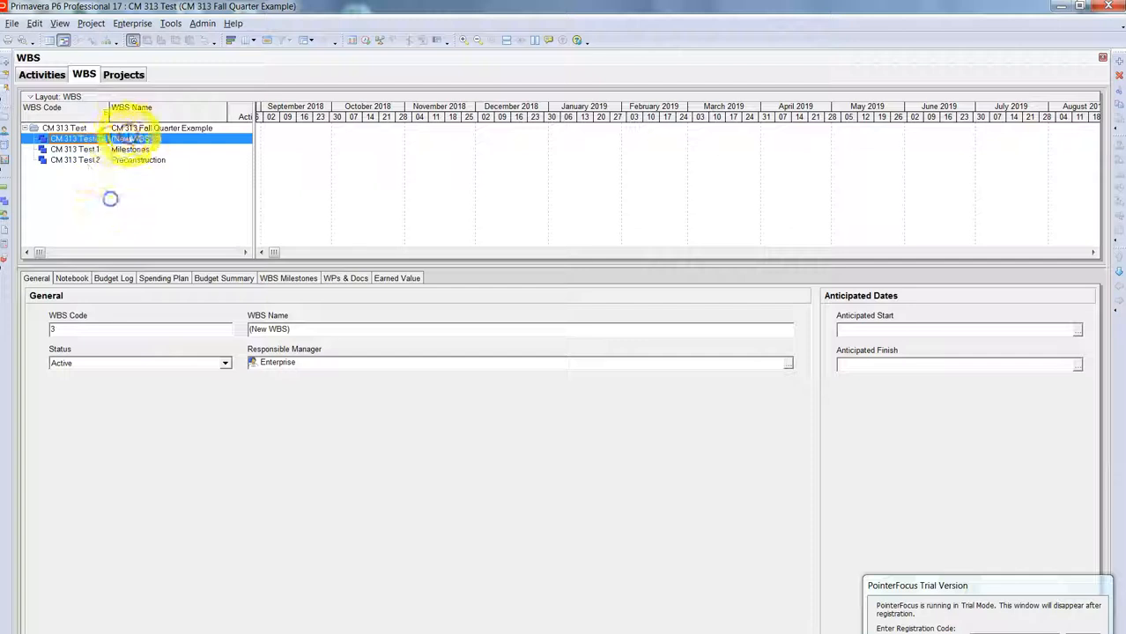
left_click(136, 139)
left_click_drag(143, 139, 99, 139)
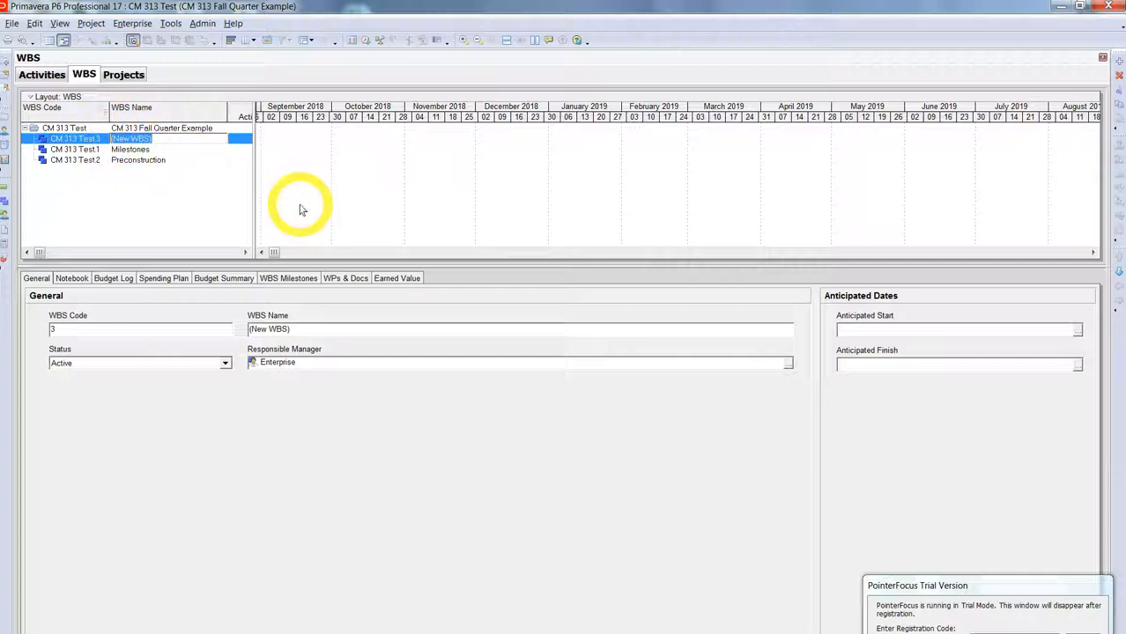
type("Construction")
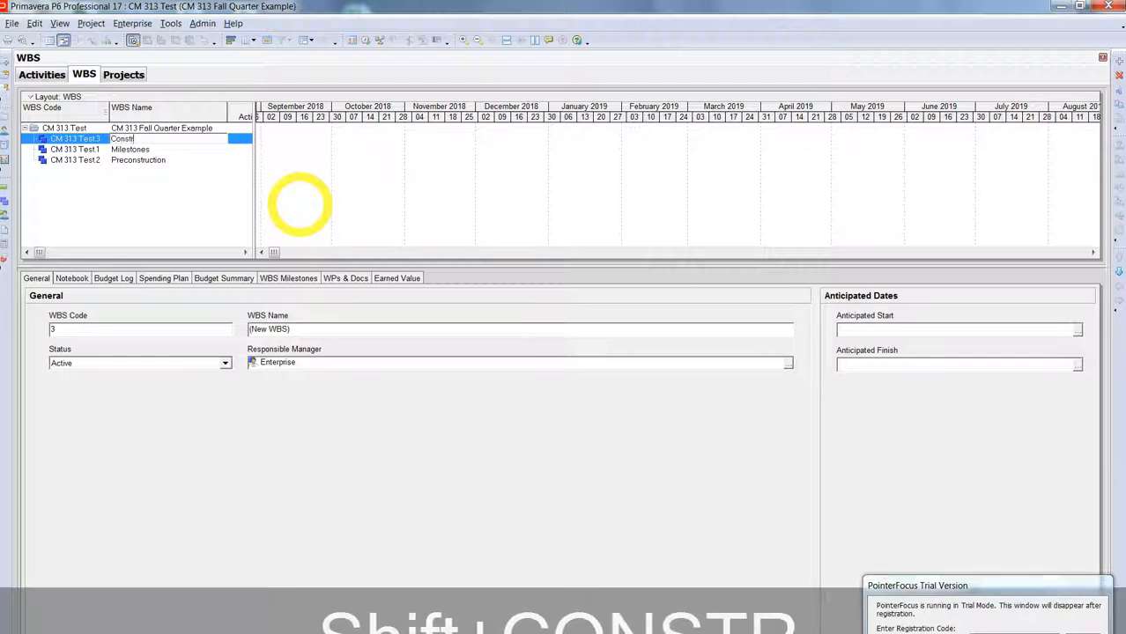
key("Return")
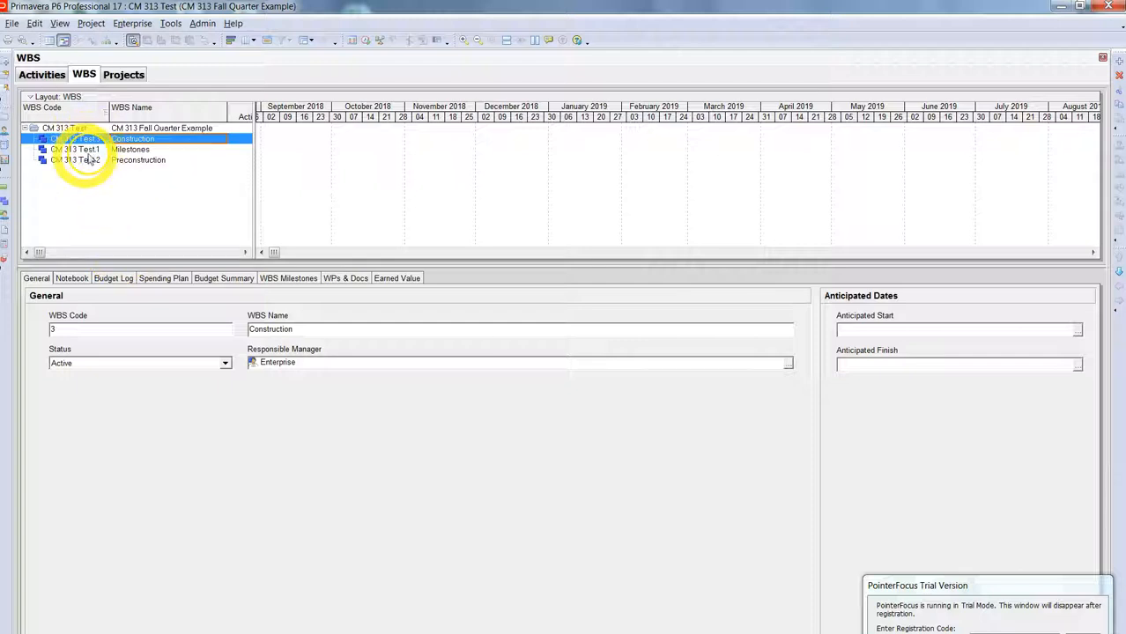
left_click(104, 109)
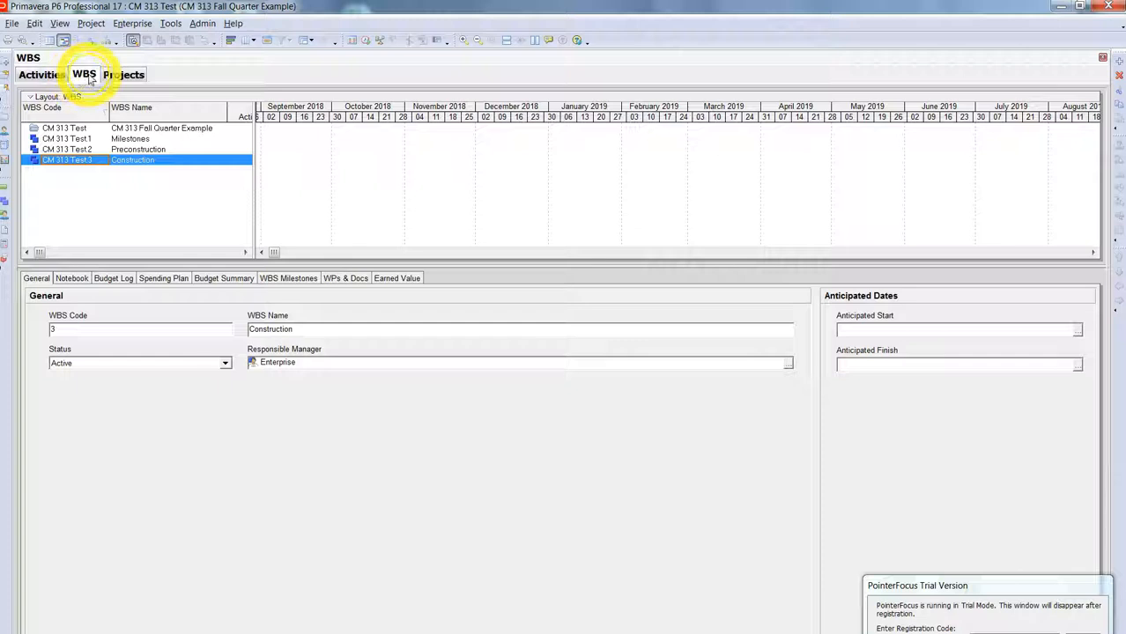
Step: Switch to the Activities view and look through the Tools and other menus
left_click(42, 76)
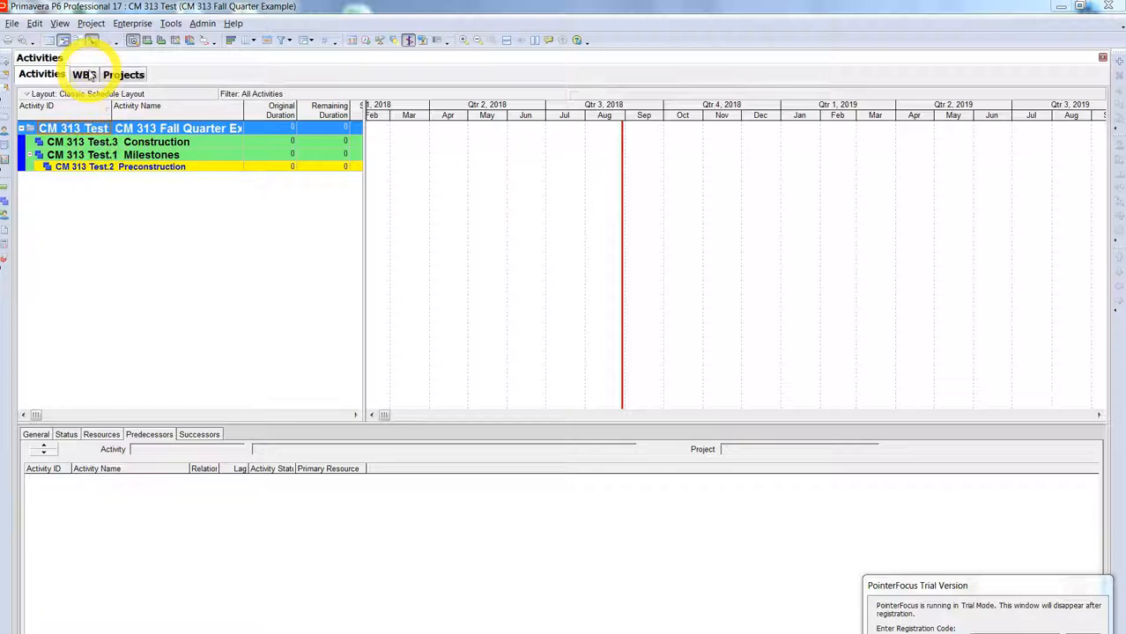
left_click(170, 23)
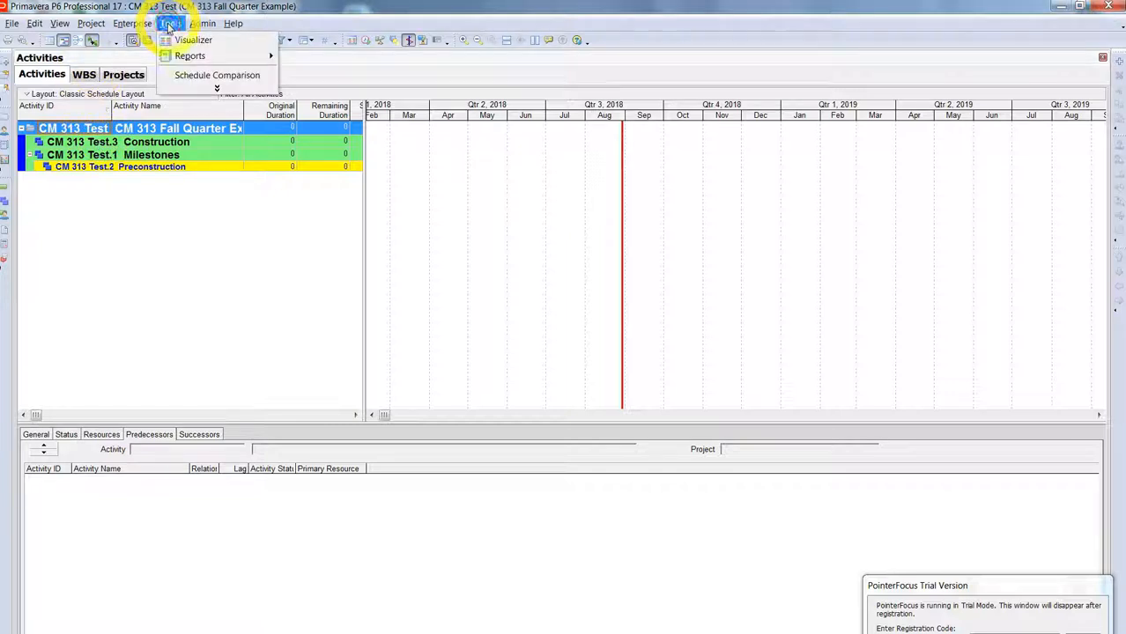
mouse_move(138, 26)
mouse_move(59, 26)
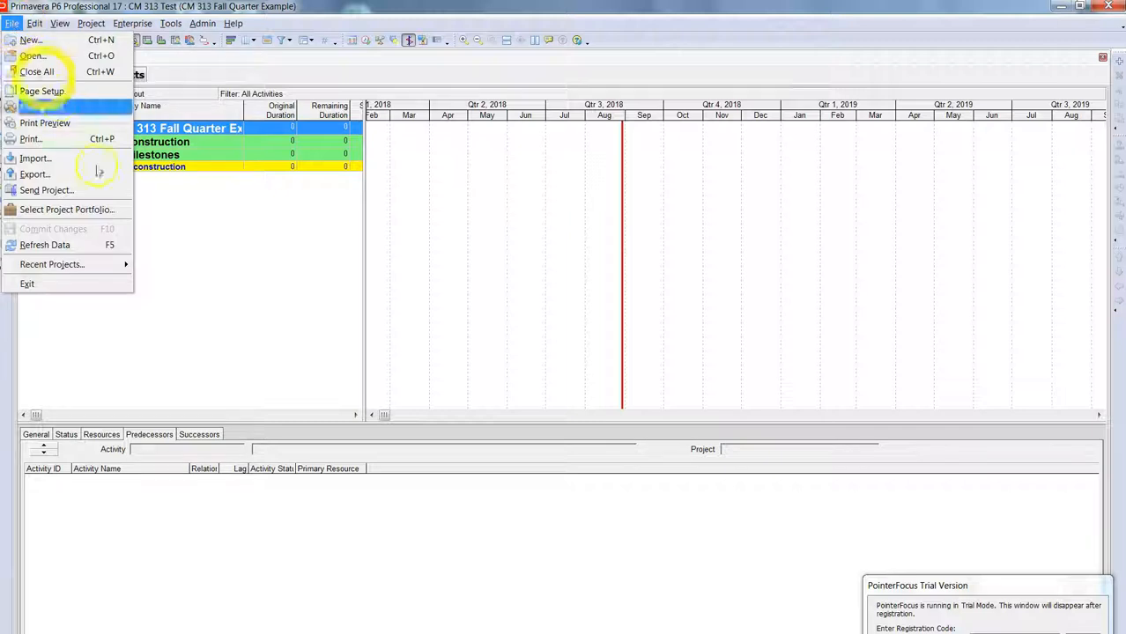
Step: Run File > Refresh Data and select the CM 313 Test.1 Milestones row
left_click(77, 243)
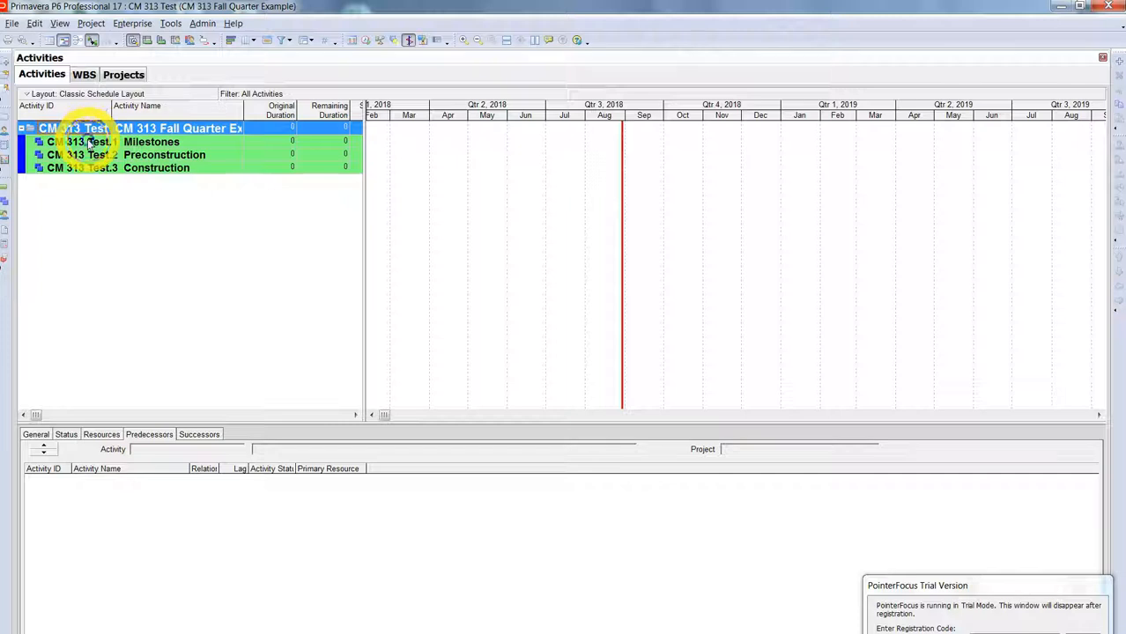
left_click(89, 143)
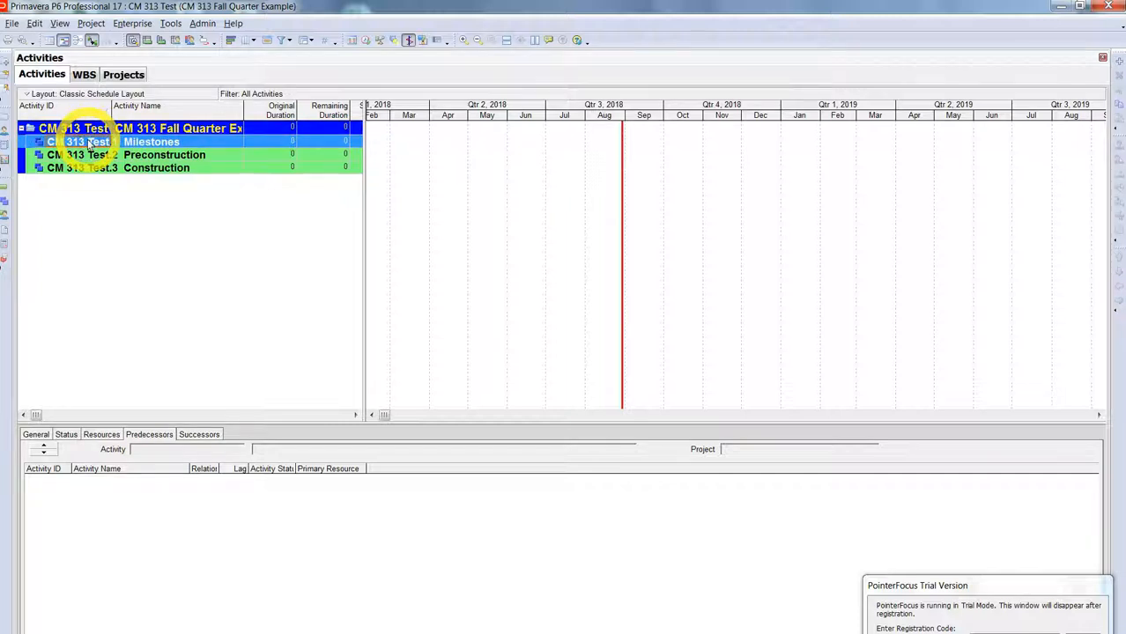